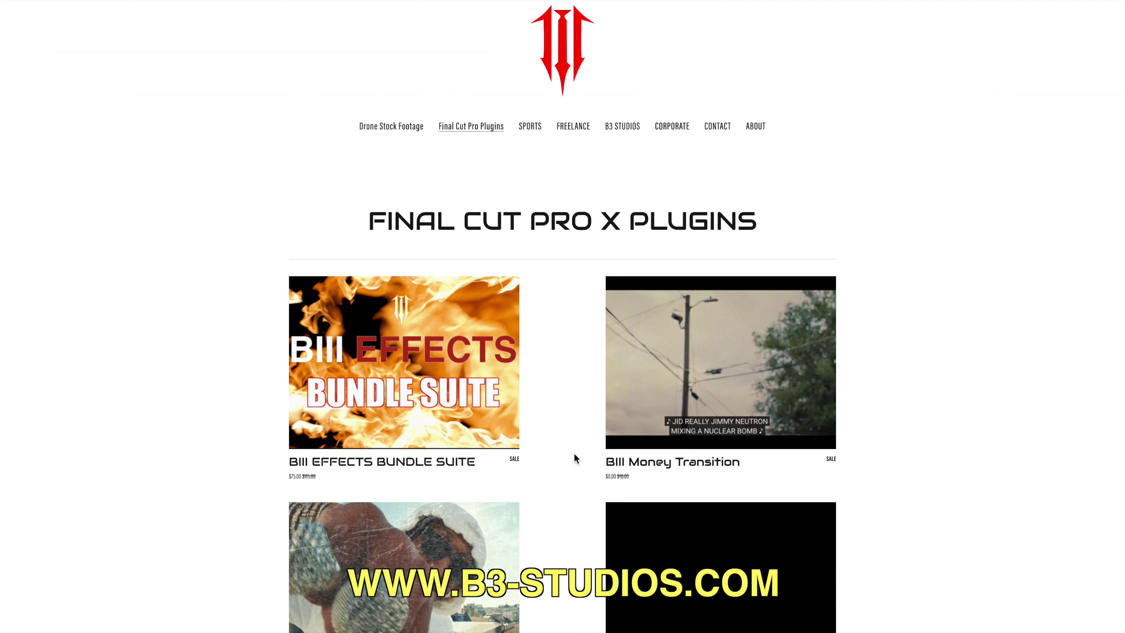
Scroll down the B3 Studios Final Cut Pro X Plugins page to the Object Removal and Broadcast TV Error Pack tiles
{"action": "scroll", "coordinate": [574, 454], "scroll_direction": "down", "scroll_amount": 5}
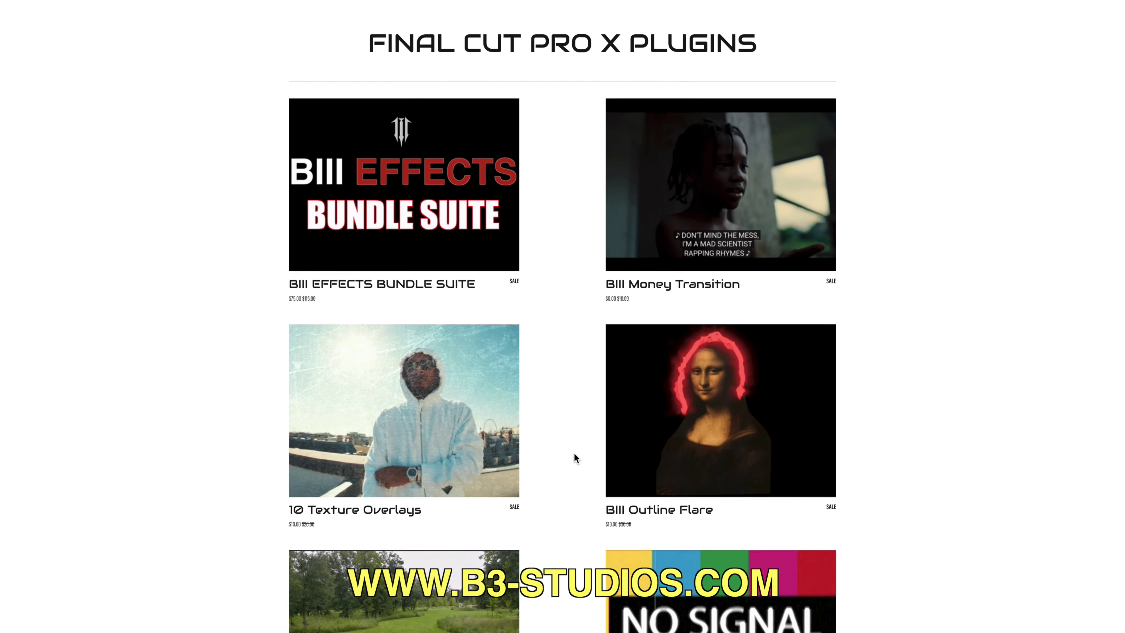
{"action": "scroll", "coordinate": [575, 457], "scroll_direction": "down", "scroll_amount": 6}
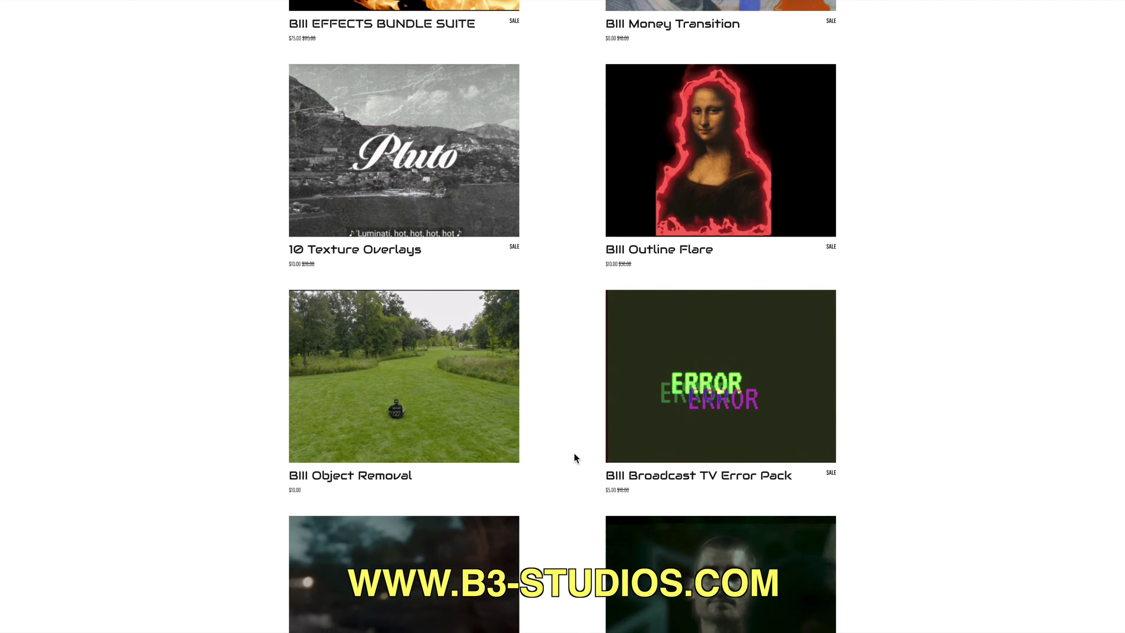
{"action": "scroll", "coordinate": [575, 458], "scroll_direction": "down", "scroll_amount": 20}
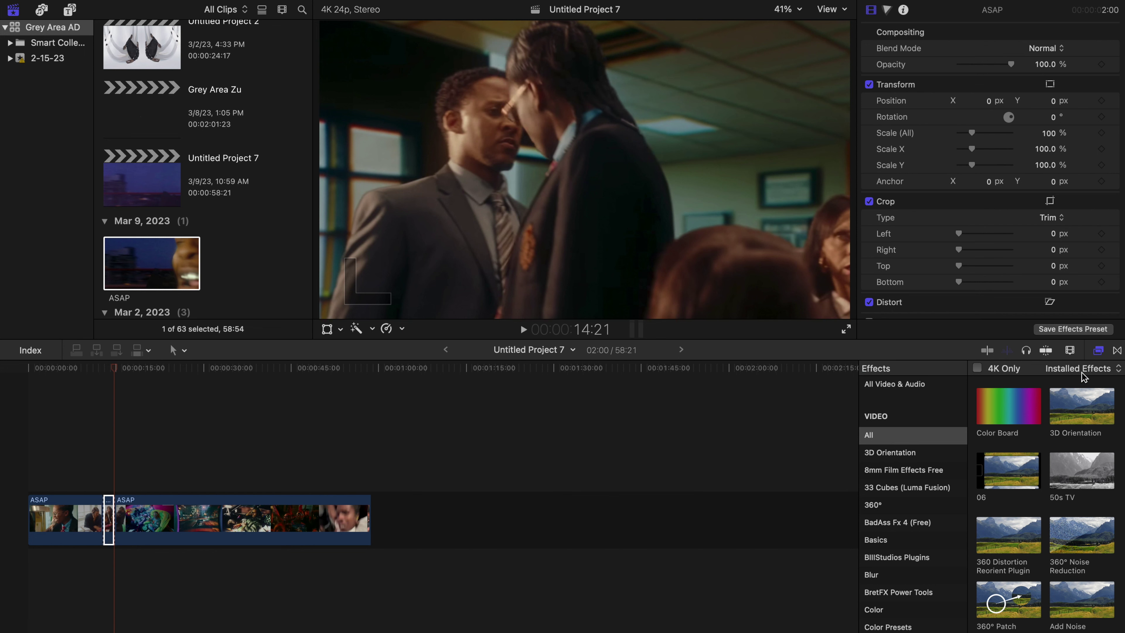
Show the BIIIStudios Plugins category in the Effects browser to list its glitch effects
{"action": "left_click", "coordinate": [905, 557]}
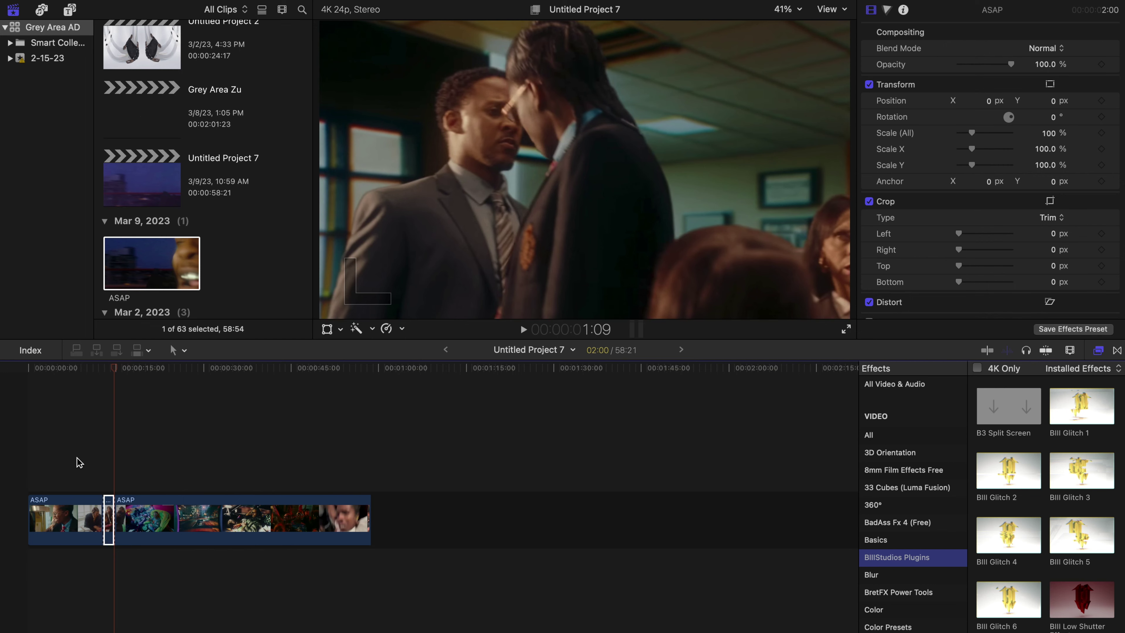
{"action": "left_click", "coordinate": [67, 458]}
{"action": "key", "text": "space"}
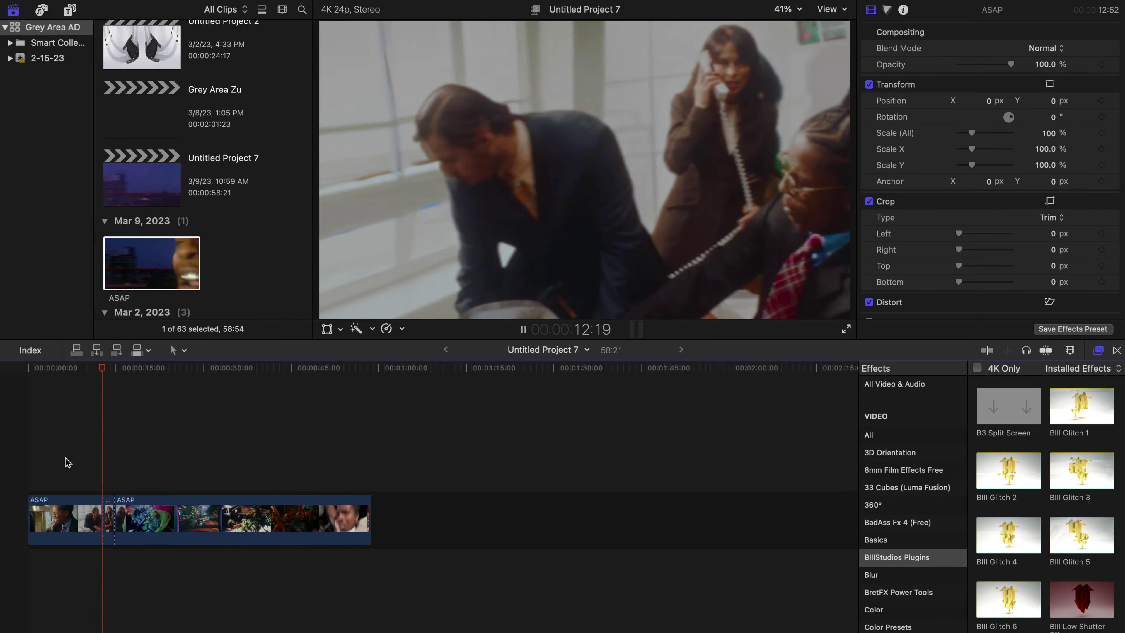
{"action": "key", "text": "space"}
{"action": "left_click", "coordinate": [100, 471]}
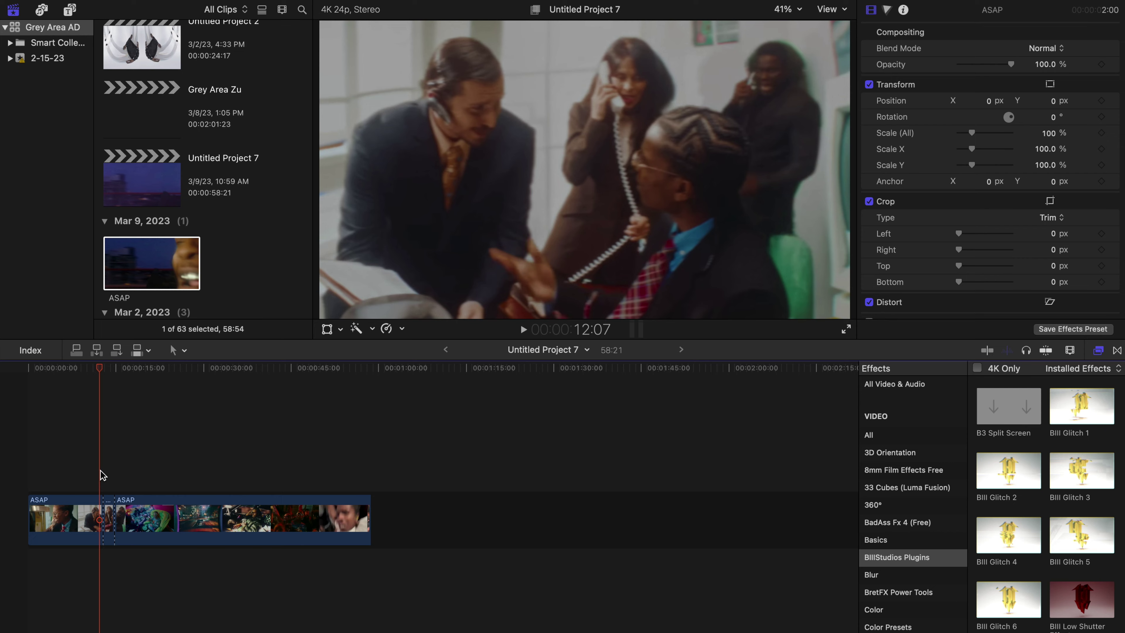
{"action": "key", "text": "space"}
{"action": "key", "text": "space"}
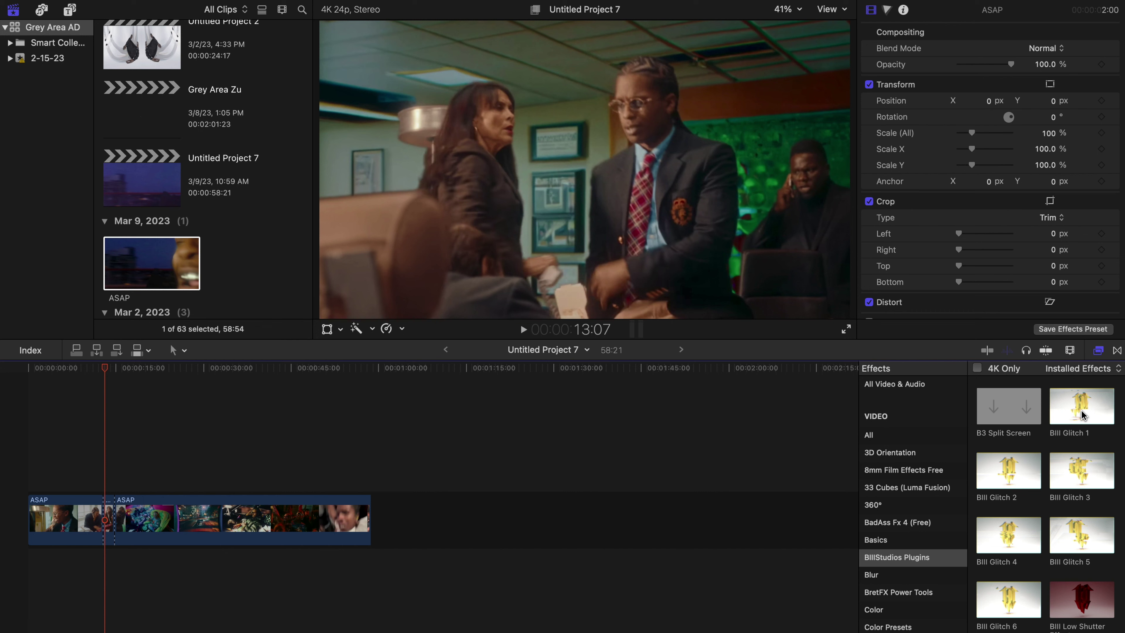
Drop BIII Glitch 1 onto the short clip at the ASAP cut and preview the glitch twice
{"action": "left_click_drag", "start_coordinate": [1060, 401], "coordinate": [109, 528]}
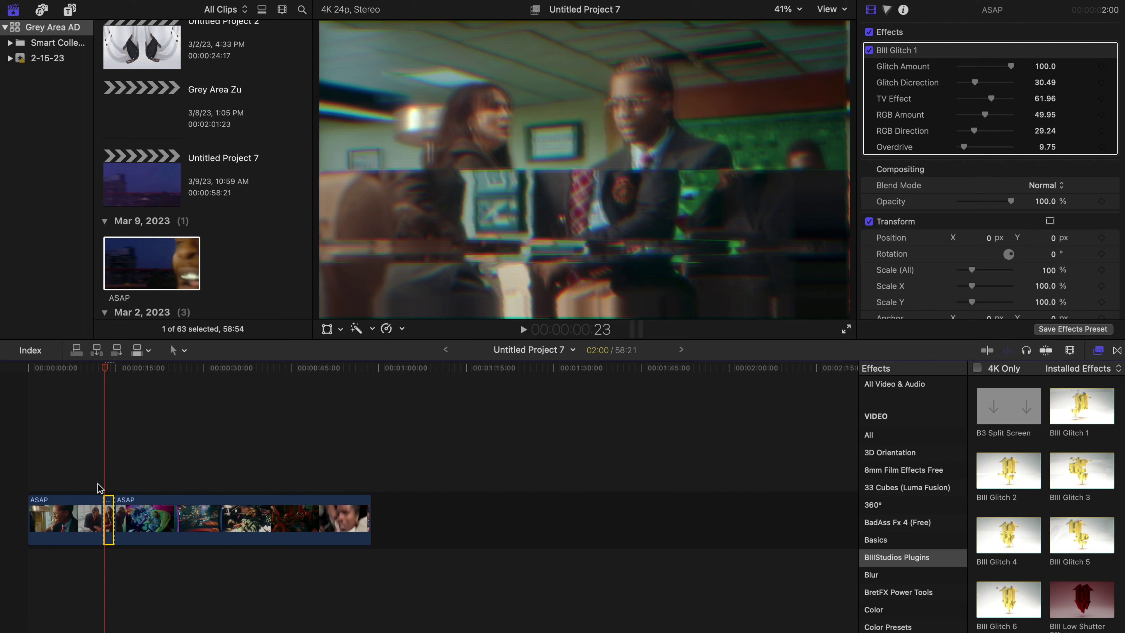
{"action": "left_click", "coordinate": [98, 484]}
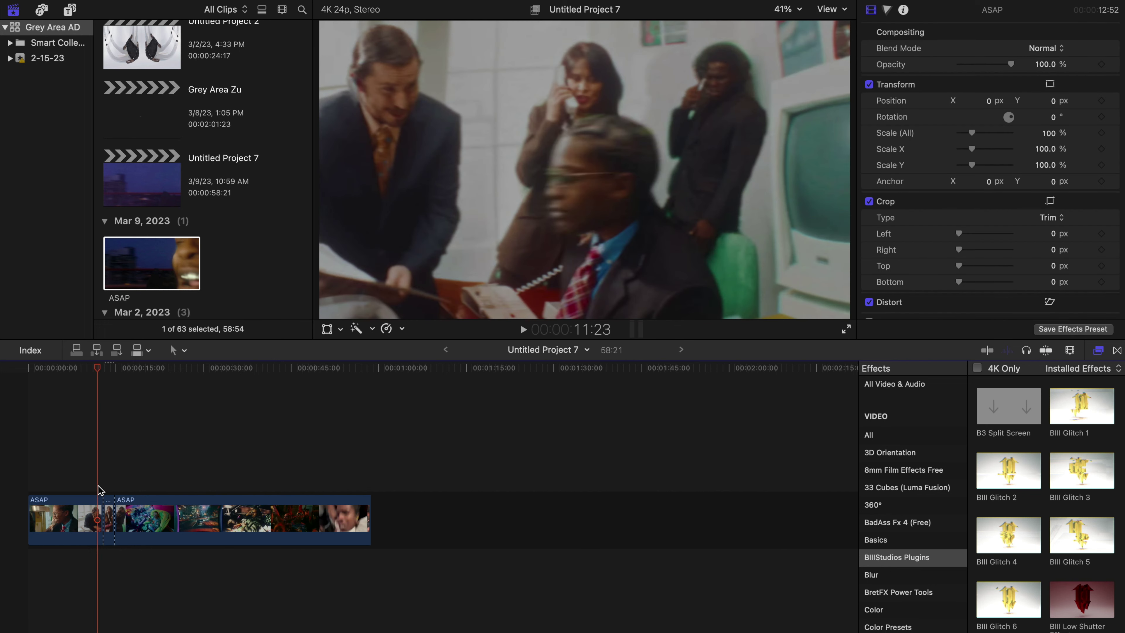
{"action": "key", "text": "space"}
{"action": "key", "text": "space"}
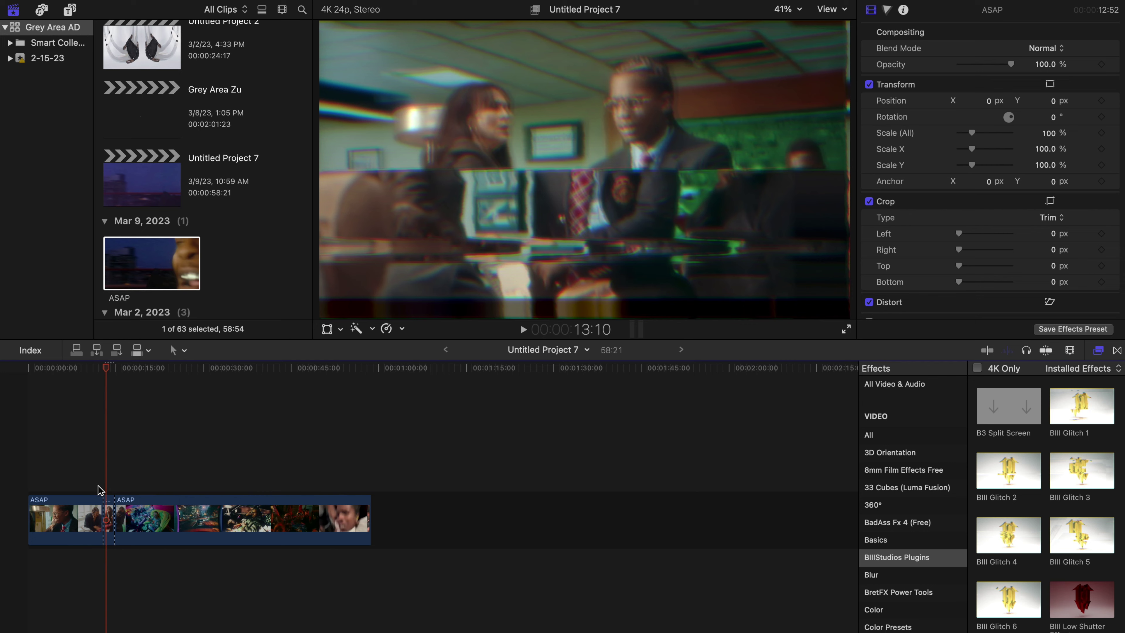
{"action": "key", "text": "space"}
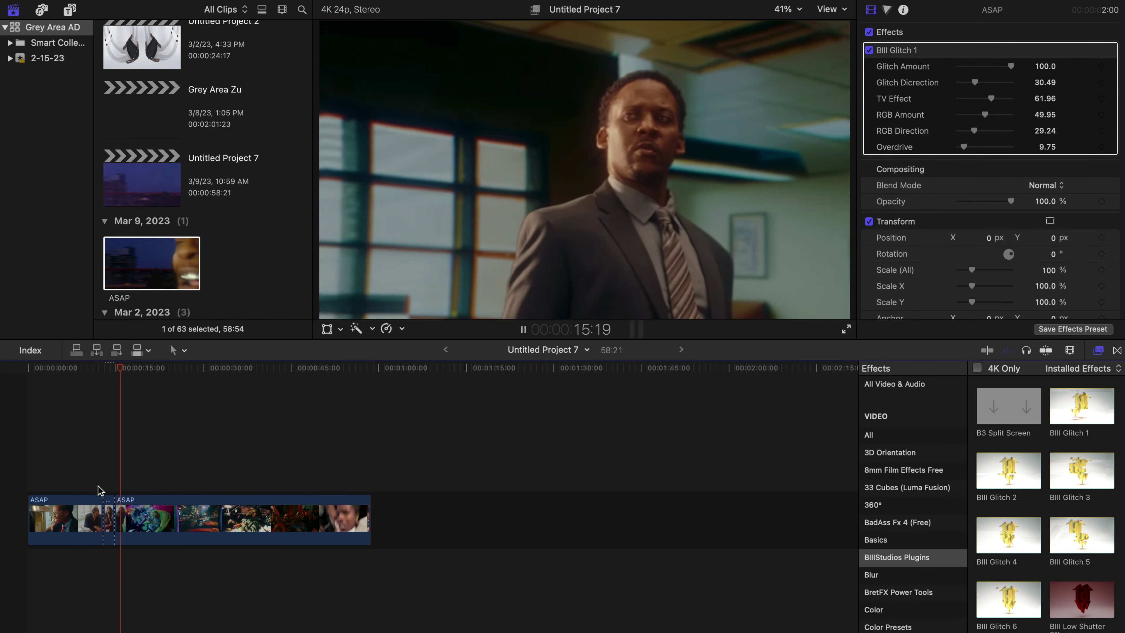
{"action": "left_click", "coordinate": [99, 486]}
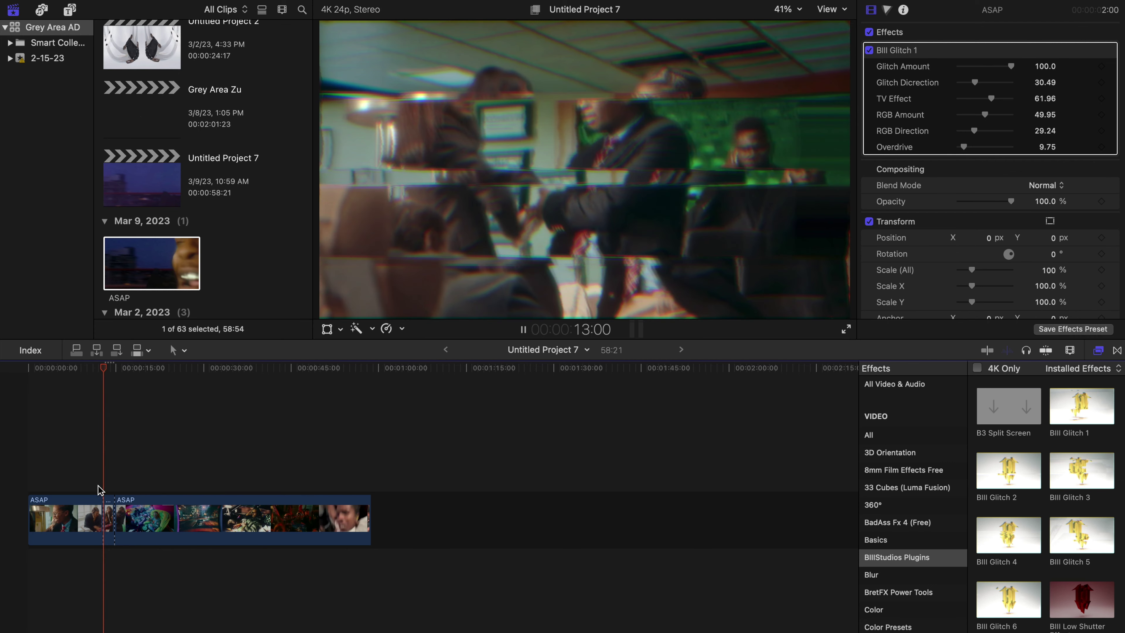
{"action": "key", "text": "space"}
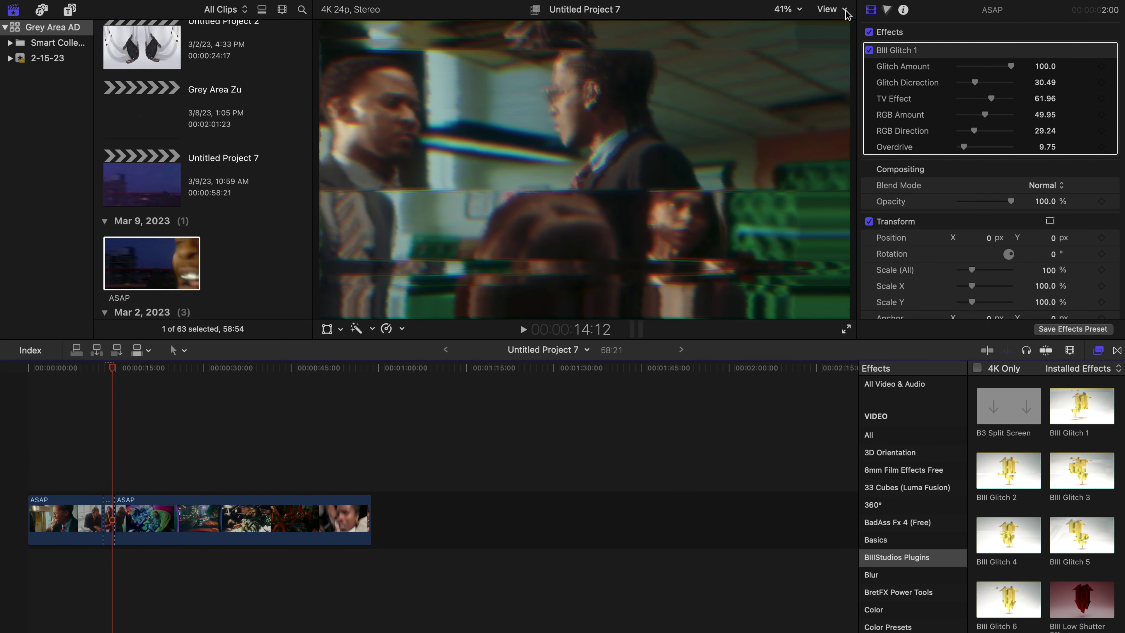
Tune BIII Glitch 1 on the short clip: Glitch Amount 31.04, Overdrive 26.81, RGB Direction 5.64, TV Effect 22.2
{"action": "left_click", "coordinate": [845, 10]}
{"action": "left_click", "coordinate": [270, 534]}
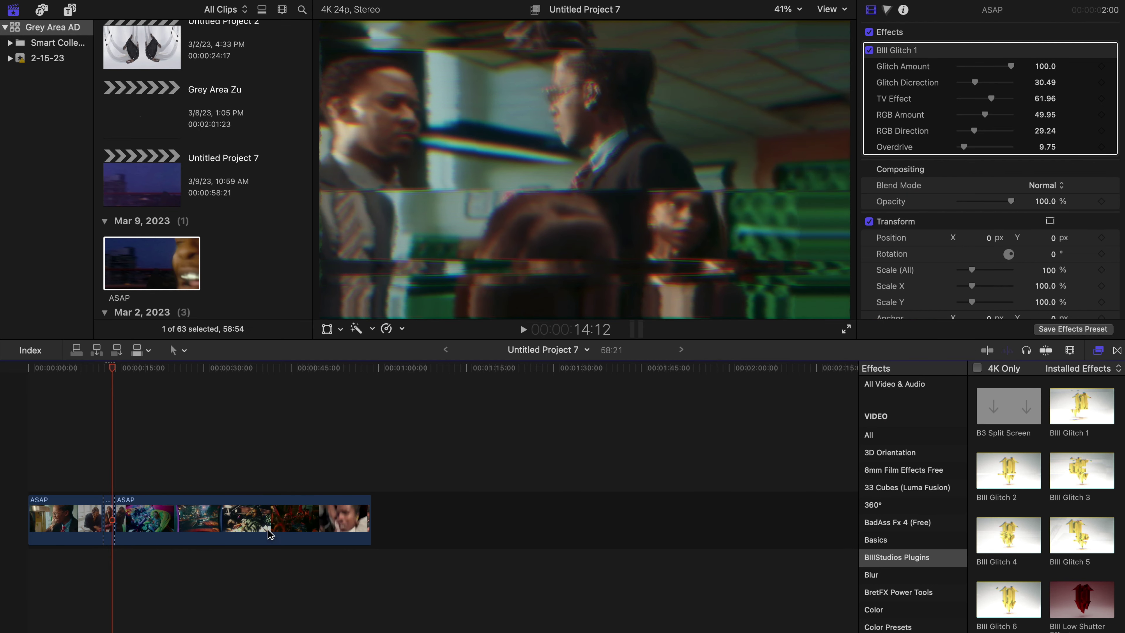
{"action": "left_click", "coordinate": [108, 500]}
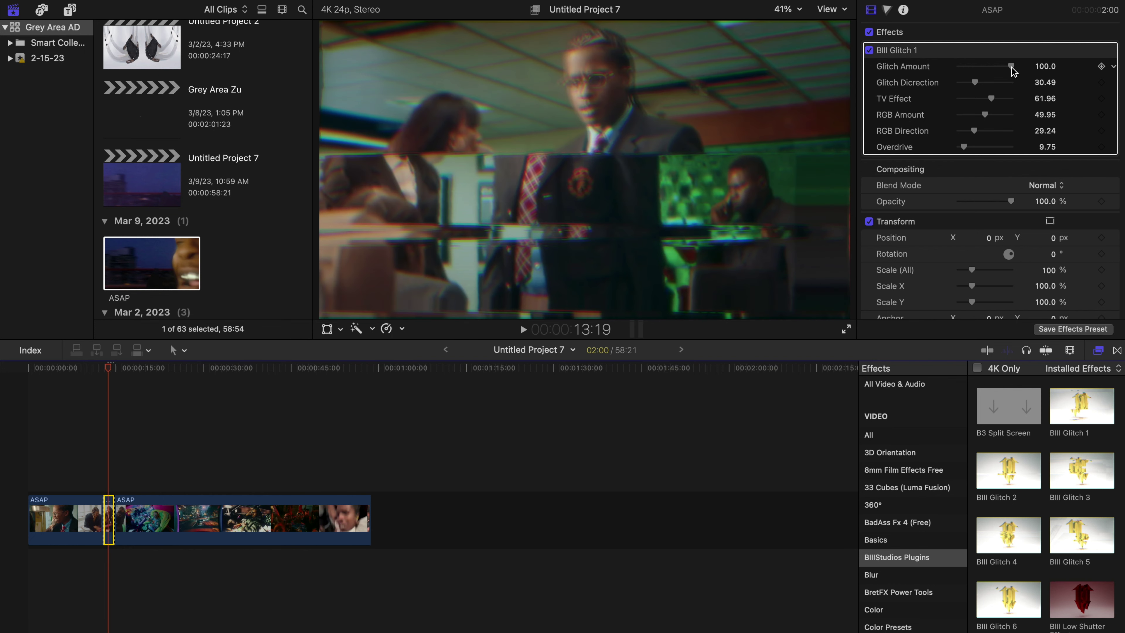
{"action": "left_click_drag", "start_coordinate": [1014, 68], "coordinate": [985, 84]}
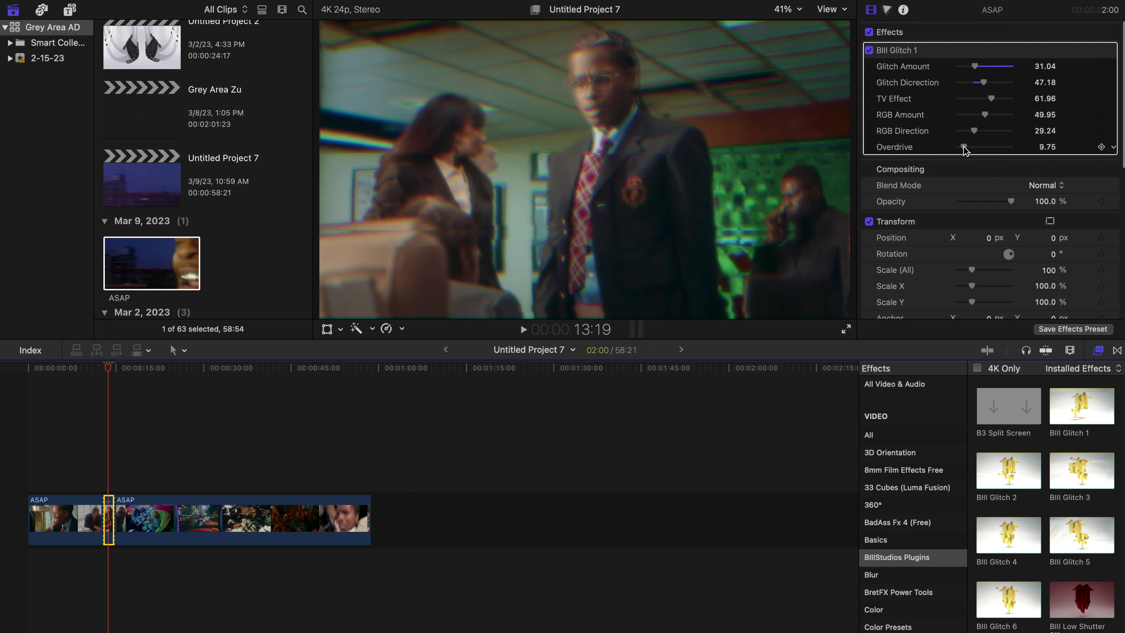
{"action": "left_click_drag", "start_coordinate": [964, 147], "coordinate": [972, 152]}
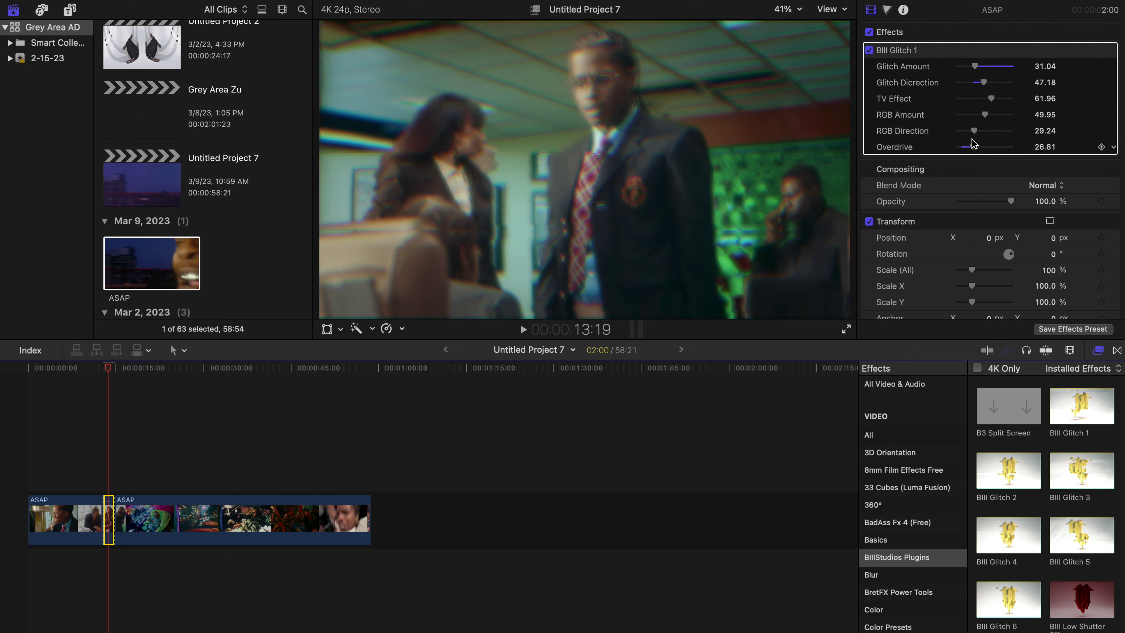
{"action": "left_click_drag", "start_coordinate": [975, 130], "coordinate": [962, 133]}
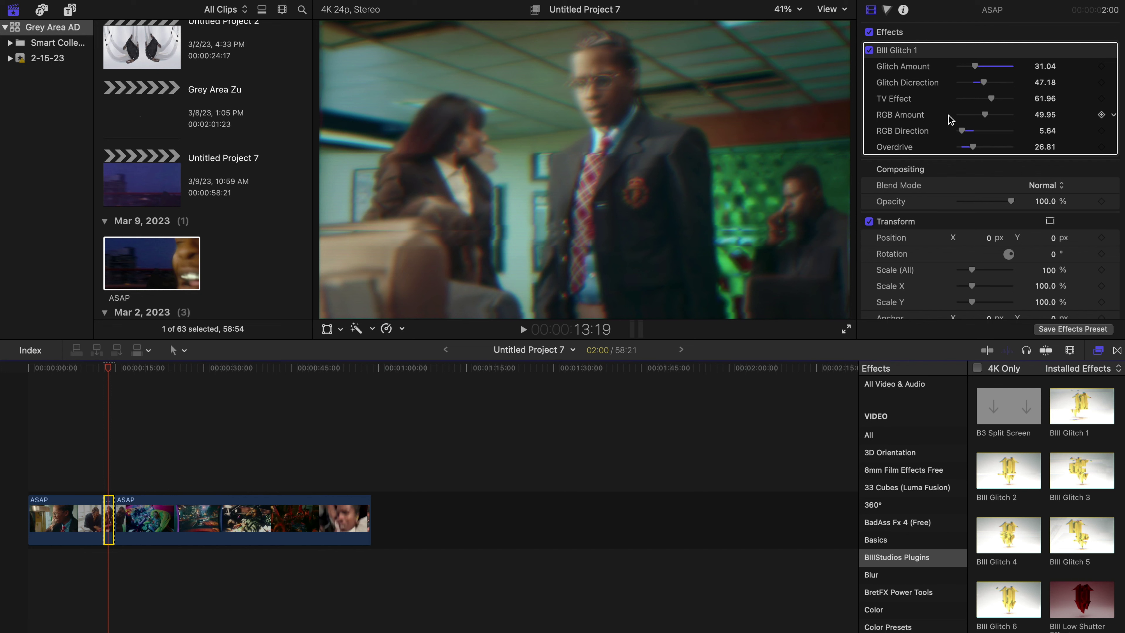
{"action": "left_click_drag", "start_coordinate": [992, 98], "coordinate": [973, 105]}
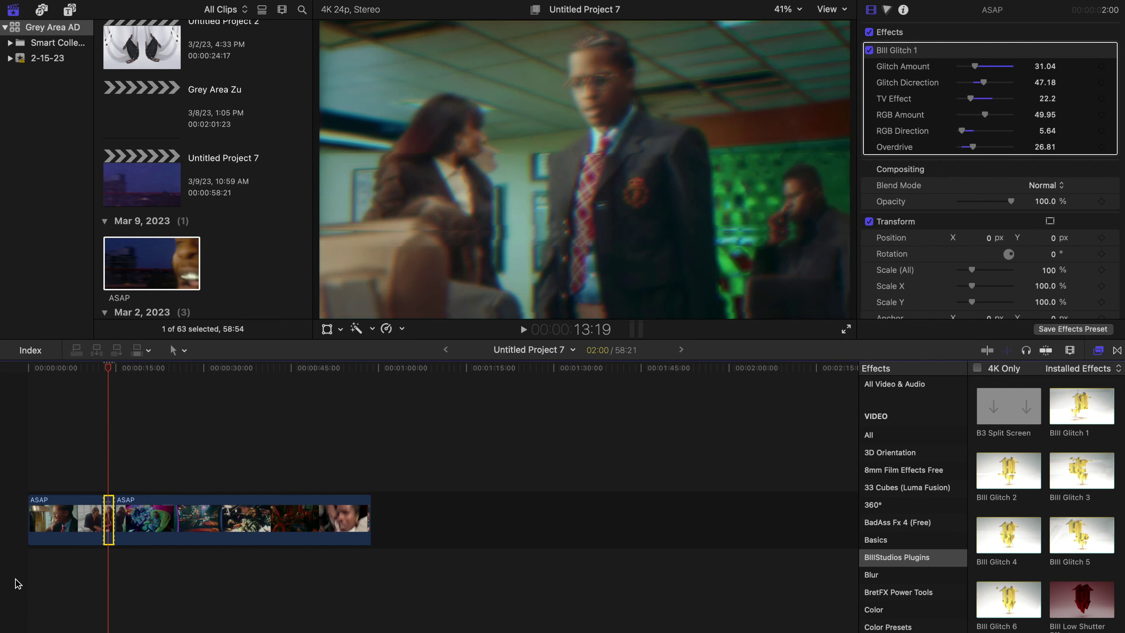
{"action": "left_click", "coordinate": [81, 480]}
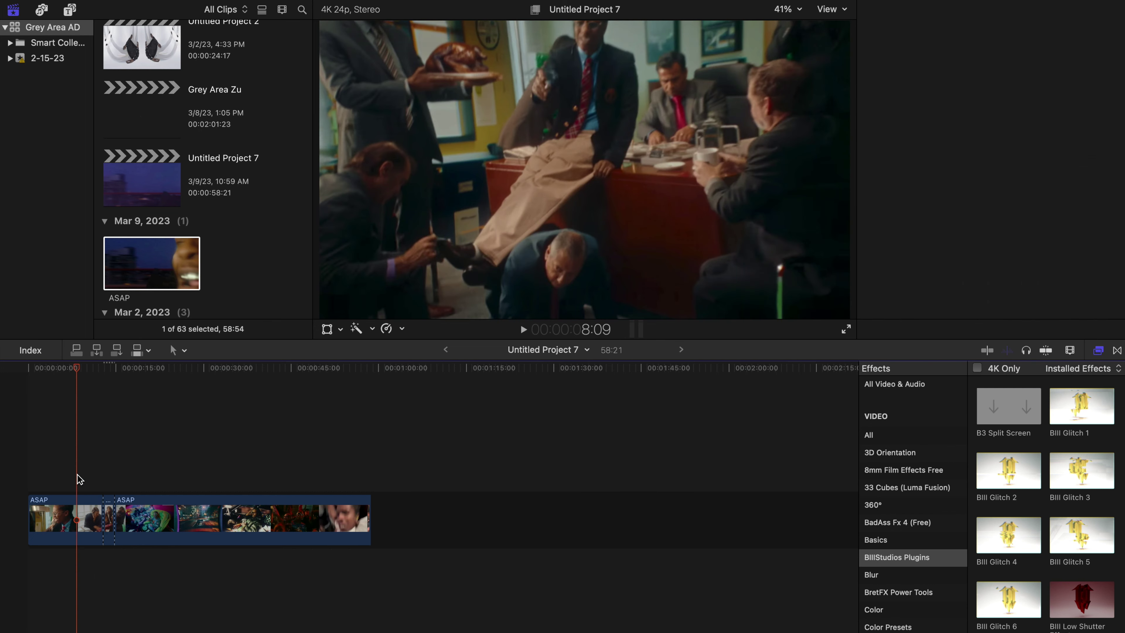
{"action": "key", "text": "space"}
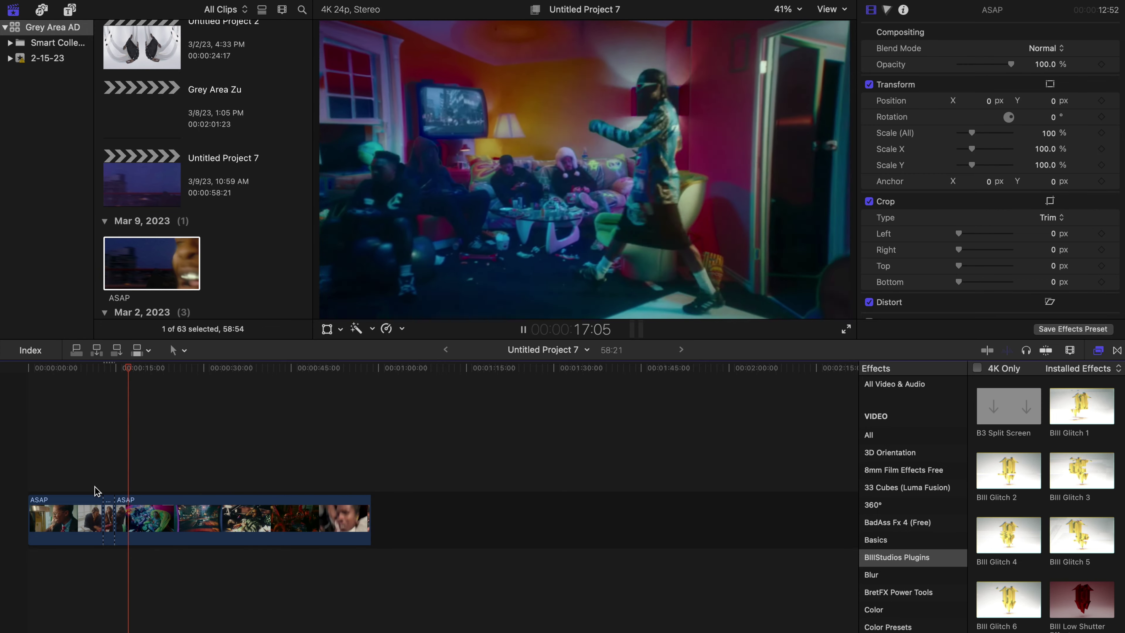
{"action": "left_click", "coordinate": [101, 473]}
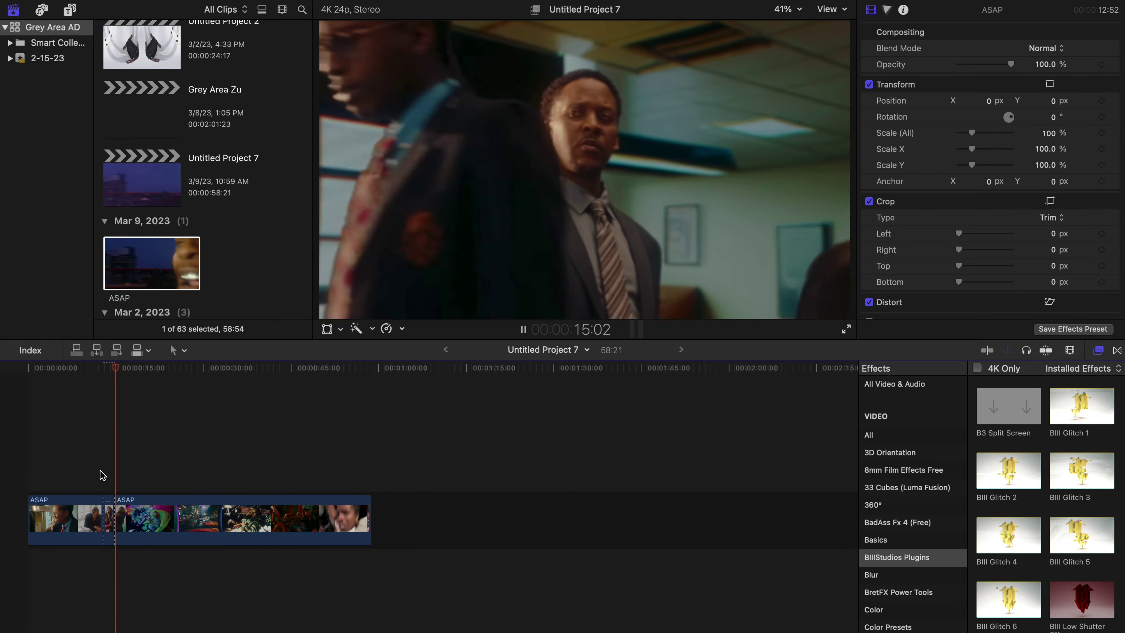
{"action": "left_click", "coordinate": [102, 474]}
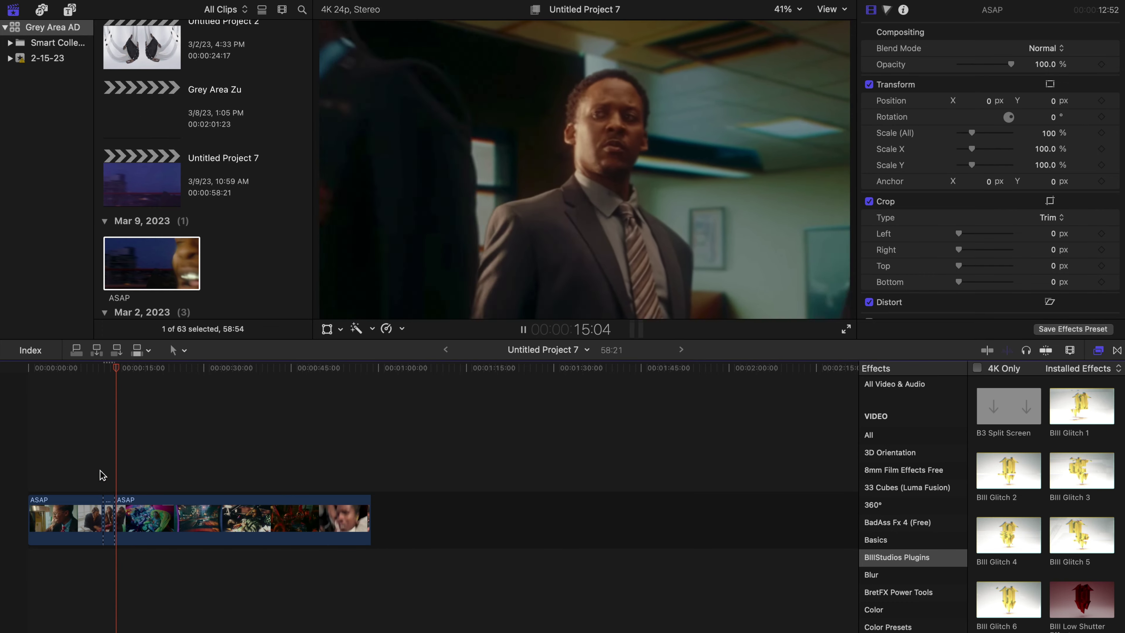
{"action": "key", "text": "space"}
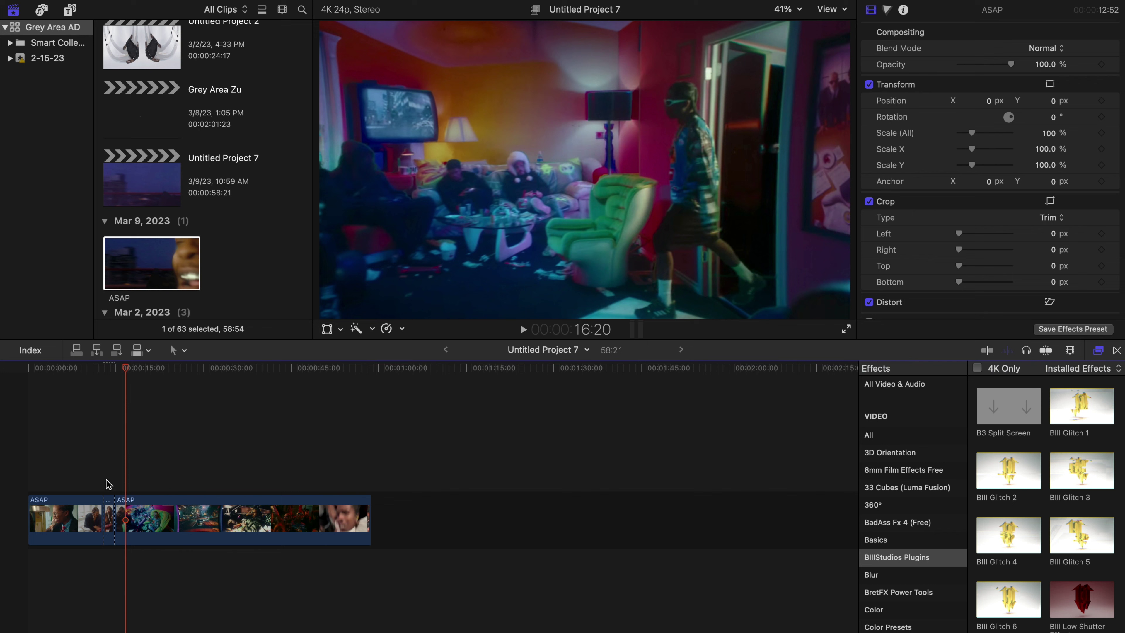
{"action": "left_click", "coordinate": [108, 479]}
{"action": "left_click", "coordinate": [110, 515]}
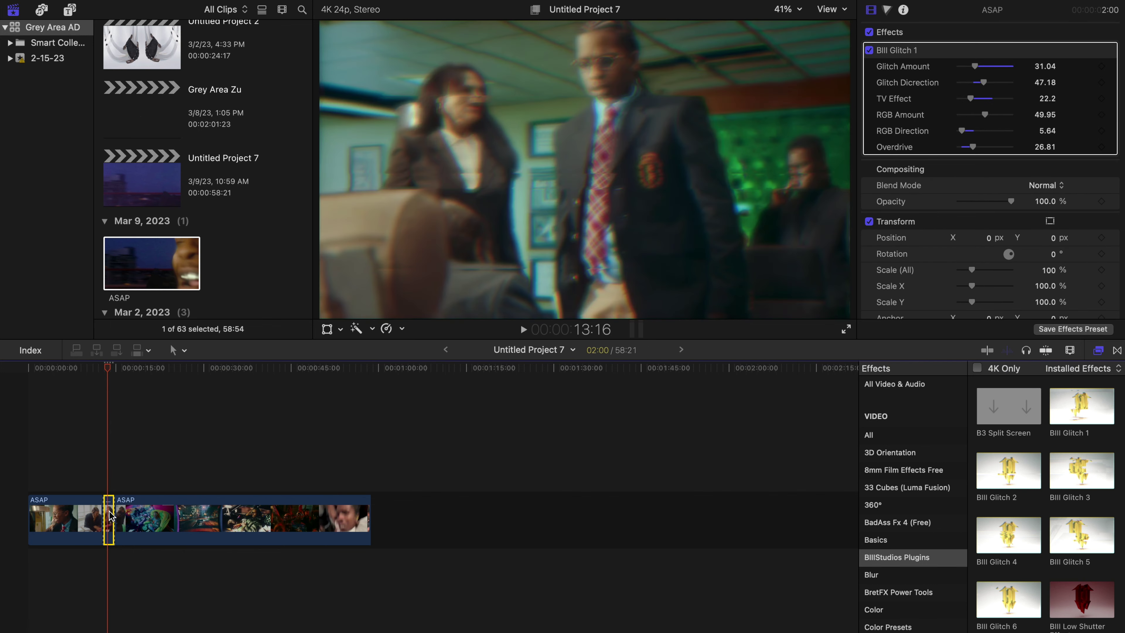
Select the BIII Glitch 1 effect in the Inspector and delete it from the short clip
{"action": "mouse_move", "coordinate": [952, 58]}
{"action": "left_click", "coordinate": [983, 49]}
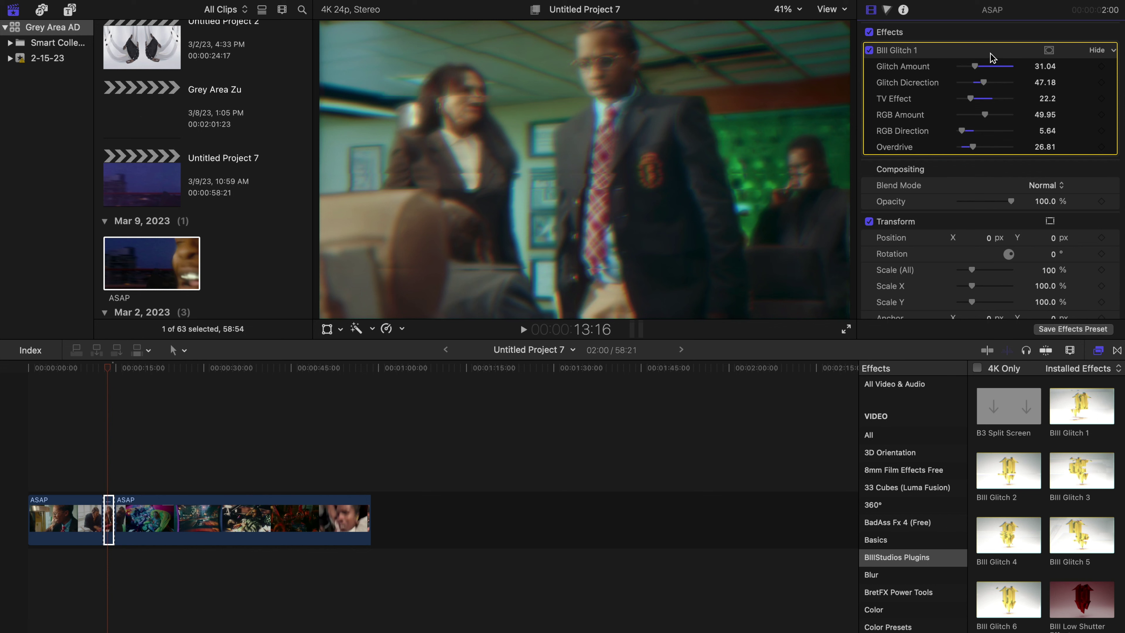
{"action": "key", "text": "Delete"}
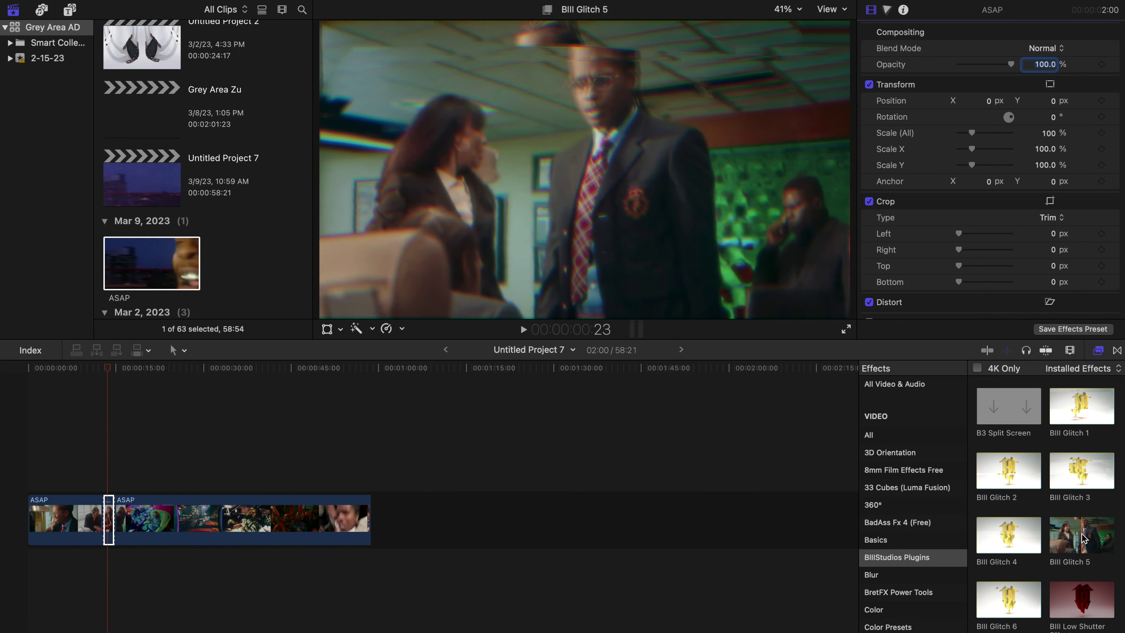
Drop BIII Glitch 5 onto the short clip at the ASAP cut, preview it, and reselect the clip
{"action": "left_click_drag", "start_coordinate": [1083, 539], "coordinate": [111, 530]}
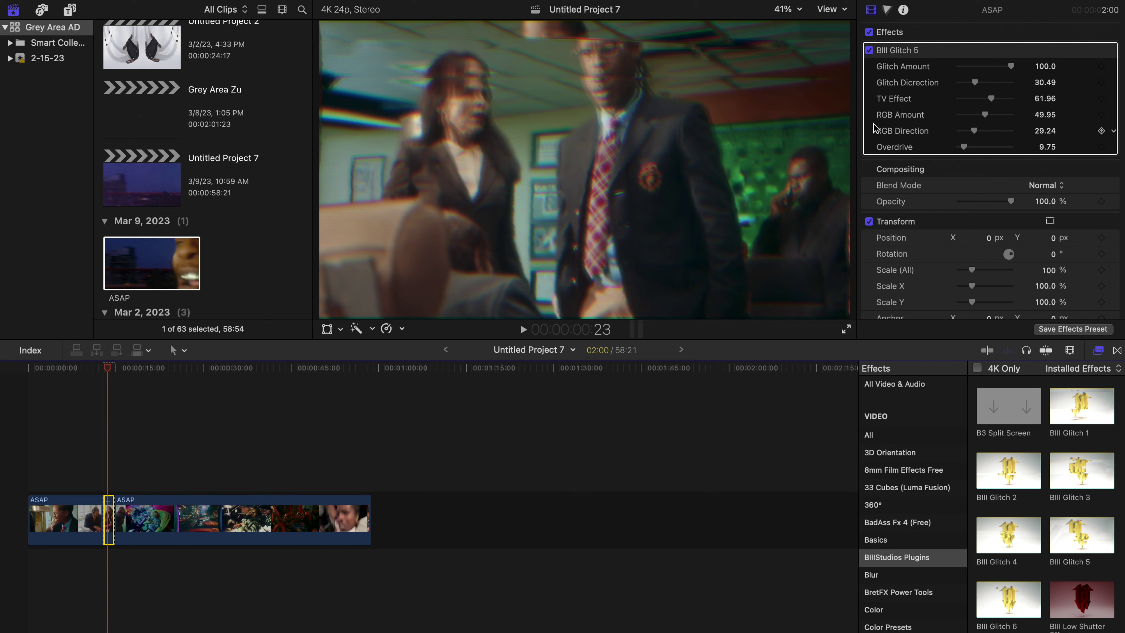
{"action": "left_click", "coordinate": [99, 474]}
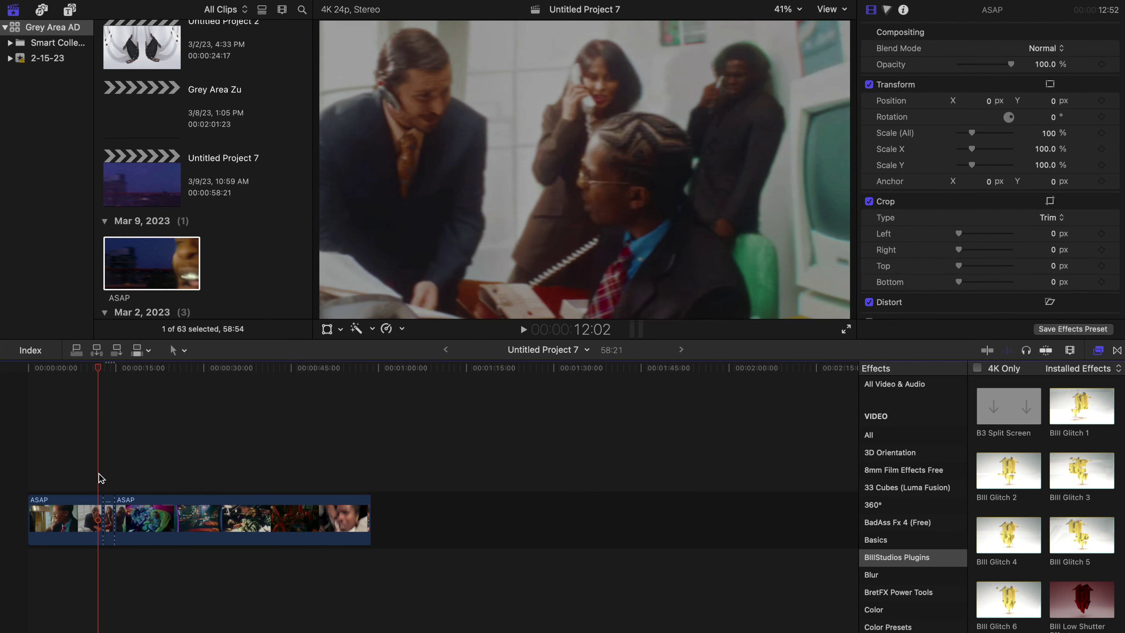
{"action": "key", "text": "space"}
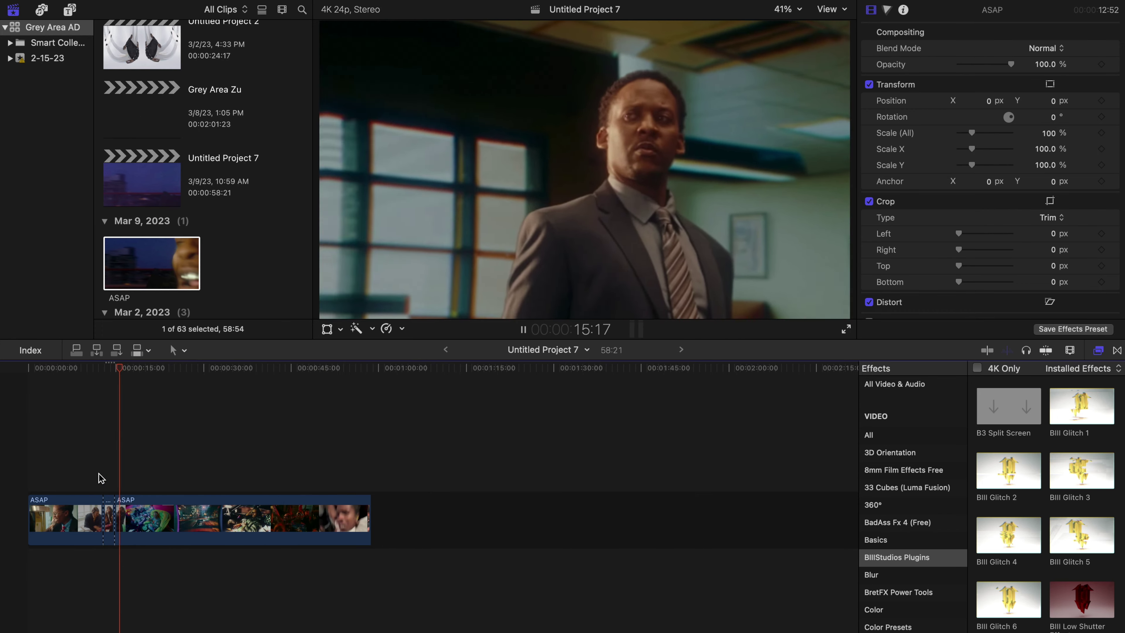
{"action": "left_click", "coordinate": [106, 475]}
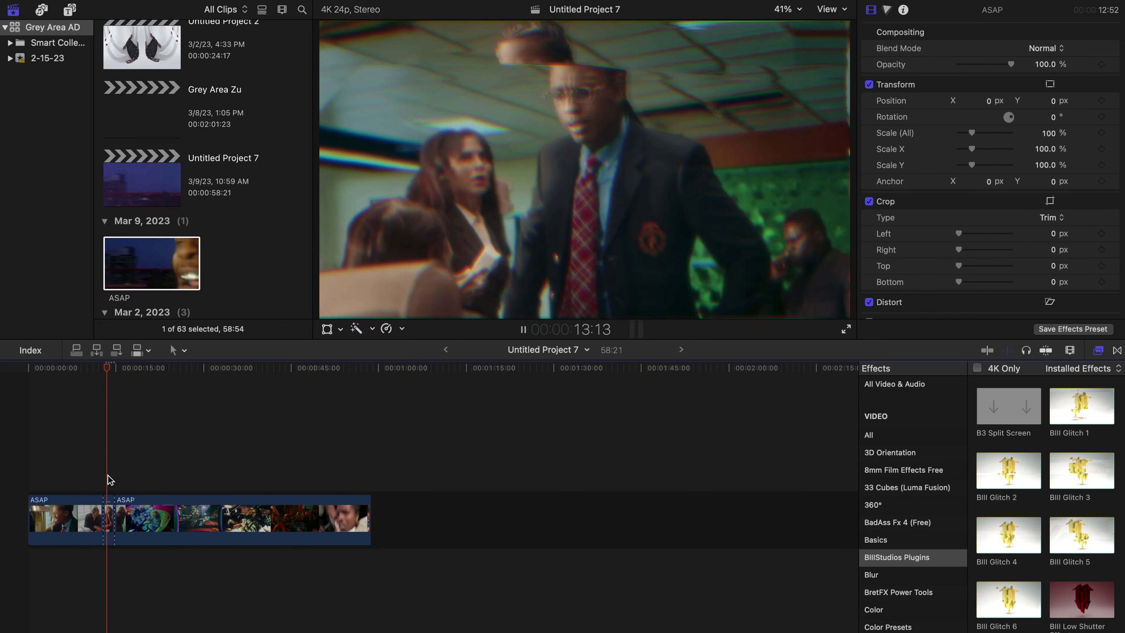
{"action": "key", "text": "space"}
{"action": "left_click", "coordinate": [106, 479]}
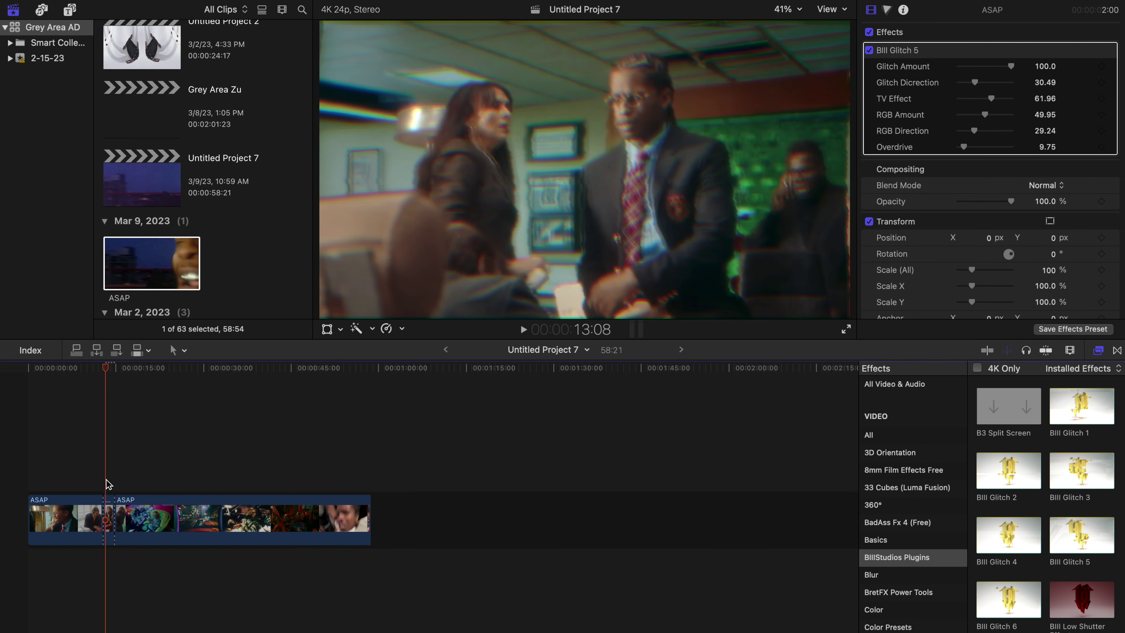
{"action": "left_click", "coordinate": [109, 510]}
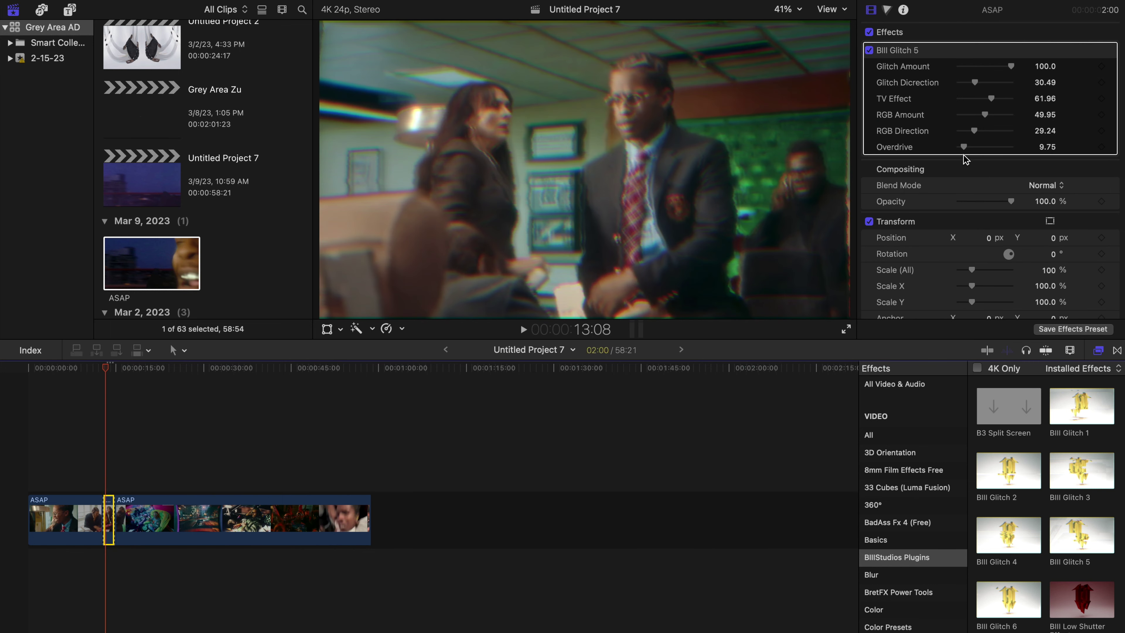
Set BIII Glitch 5 to Overdrive 67.48, Glitch Amount 31.78, Glitch Direction 71.26 and RGB Direction 14.29
{"action": "left_click_drag", "start_coordinate": [963, 146], "coordinate": [994, 150]}
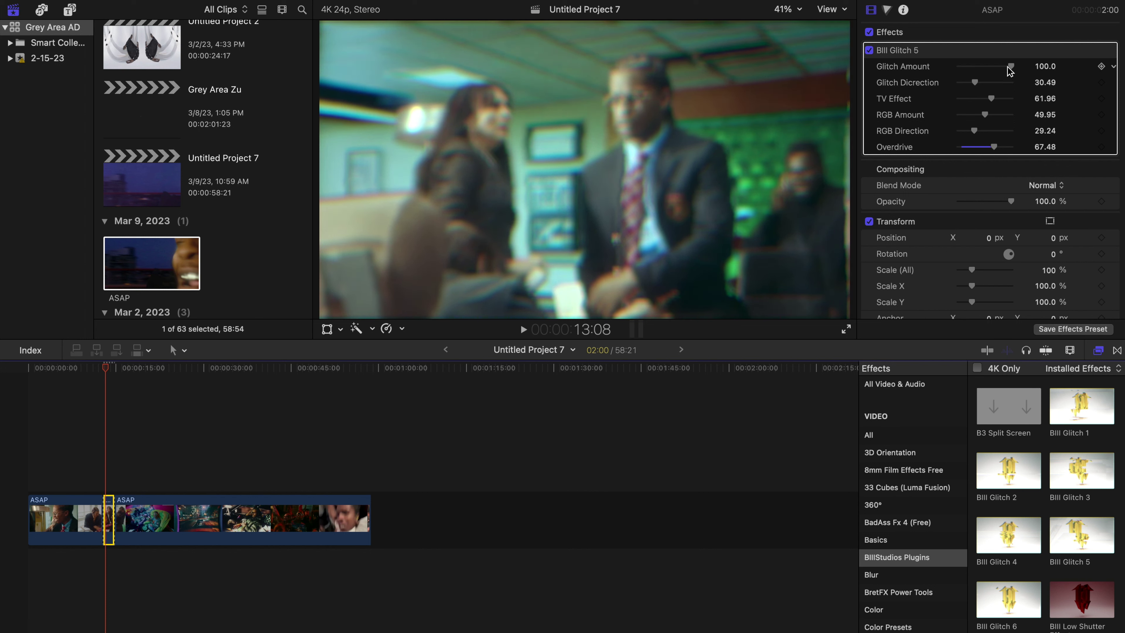
{"action": "mouse_move", "coordinate": [996, 71]}
{"action": "left_mouse_down"}
{"action": "mouse_move", "coordinate": [974, 81]}
{"action": "mouse_move", "coordinate": [987, 85]}
{"action": "left_mouse_up"}
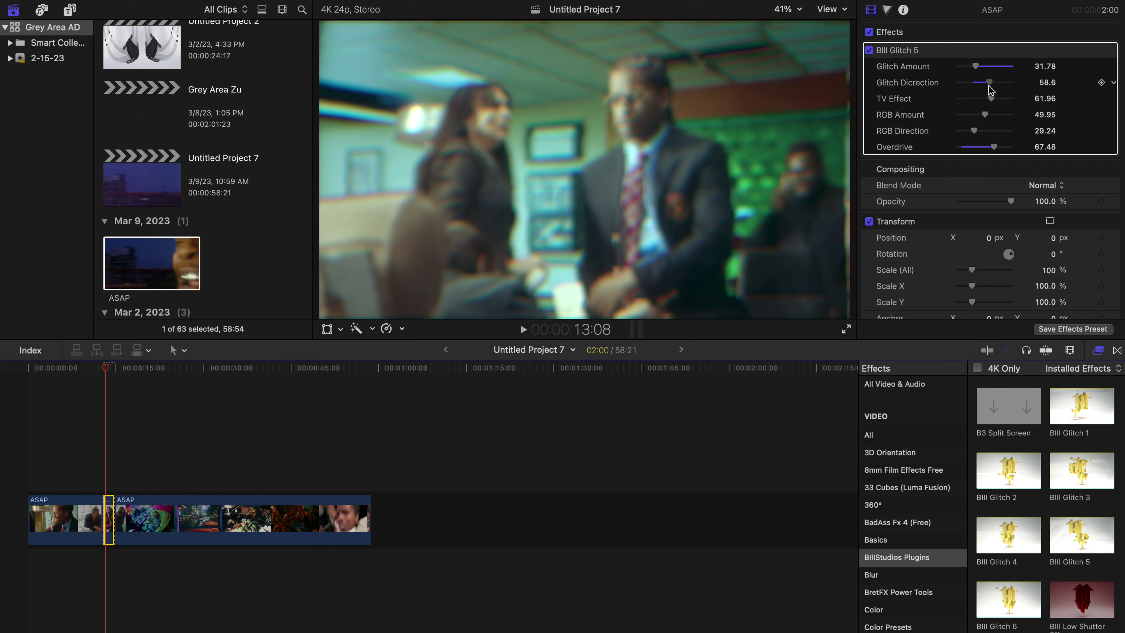
{"action": "left_click_drag", "start_coordinate": [989, 84], "coordinate": [993, 116]}
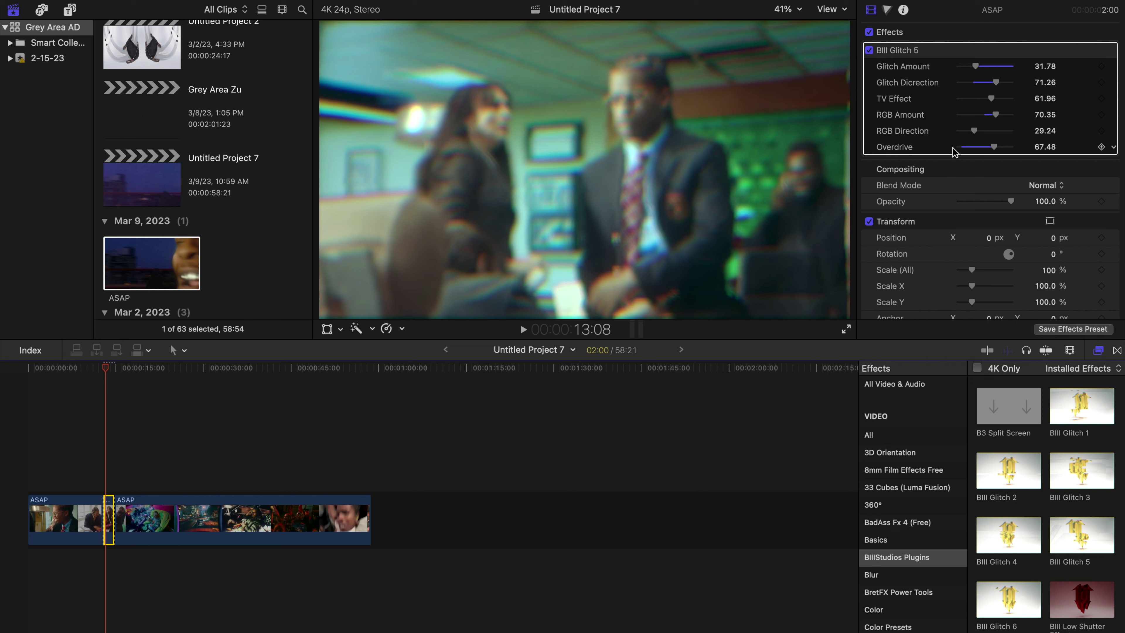
{"action": "mouse_move", "coordinate": [973, 132]}
{"action": "left_mouse_down"}
{"action": "mouse_move", "coordinate": [960, 135]}
{"action": "mouse_move", "coordinate": [986, 137]}
{"action": "mouse_move", "coordinate": [969, 140]}
{"action": "left_mouse_up"}
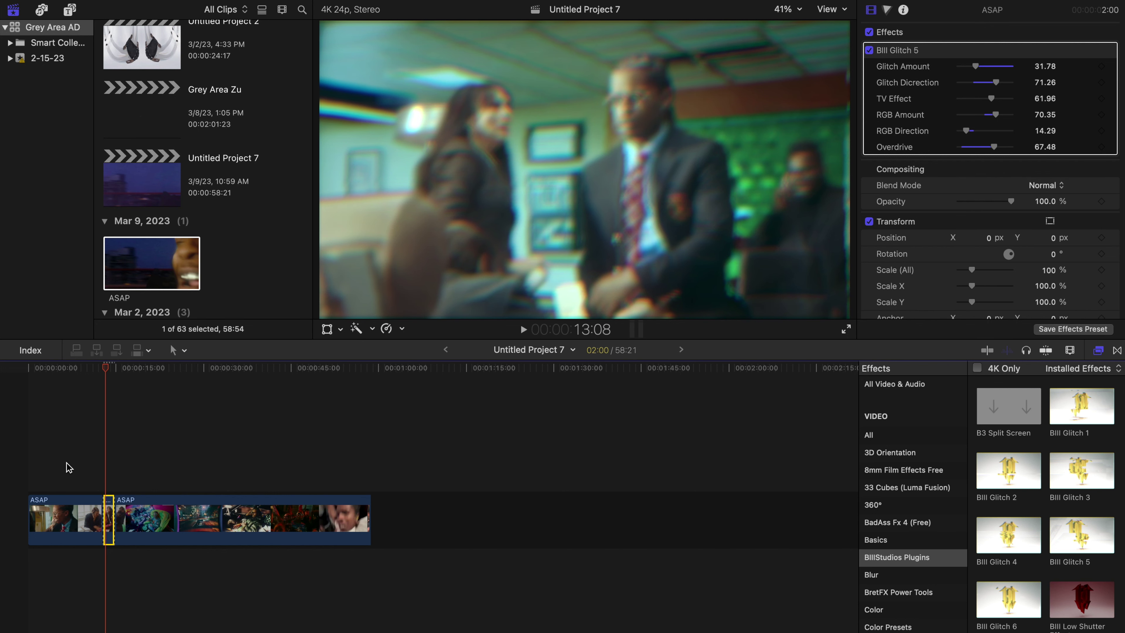
Play back the sequence to preview the BIII Glitch 5 cut
{"action": "left_click", "coordinate": [88, 457]}
{"action": "key", "text": "space"}
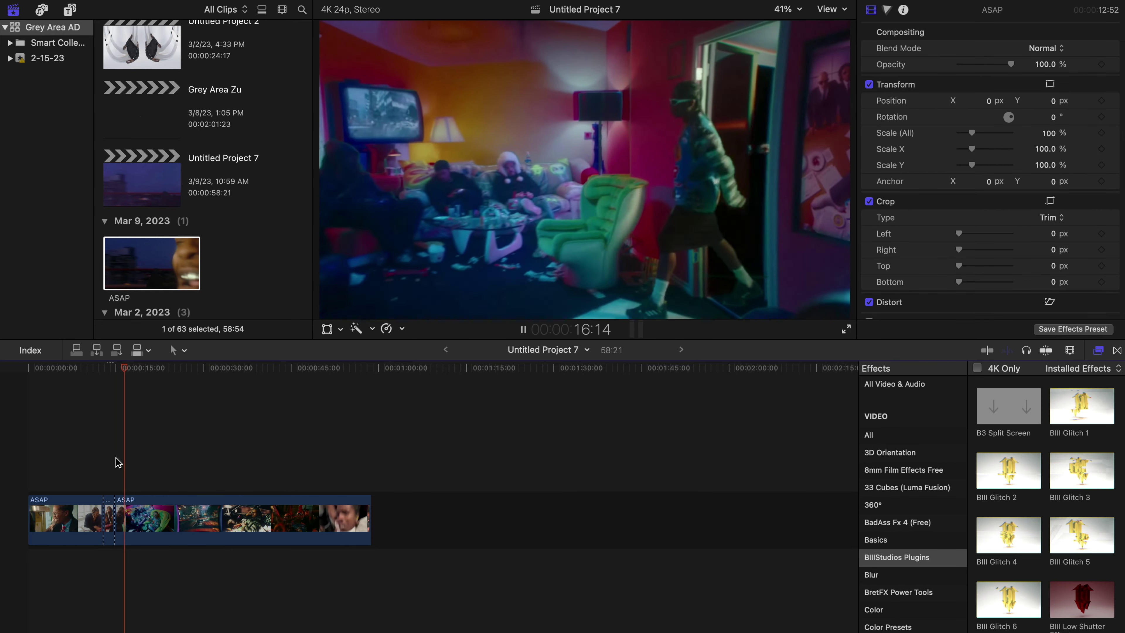
{"action": "left_click", "coordinate": [100, 461]}
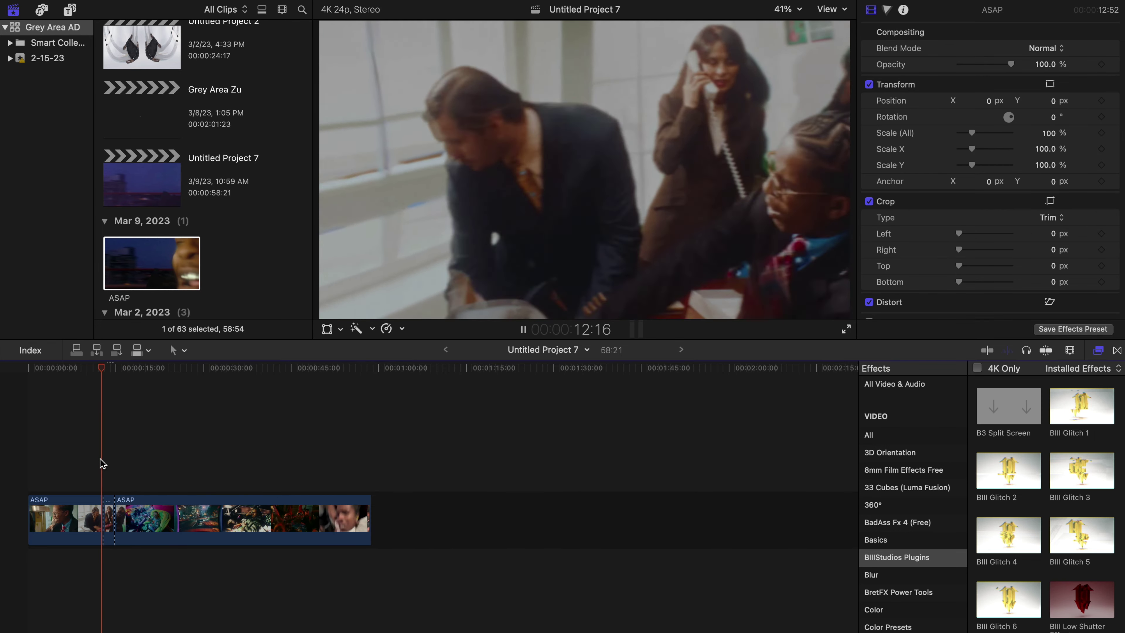
{"action": "key", "text": "space"}
Lower the short clip's BIII Glitch 5 Overdrive to 15.34
{"action": "left_click", "coordinate": [110, 510]}
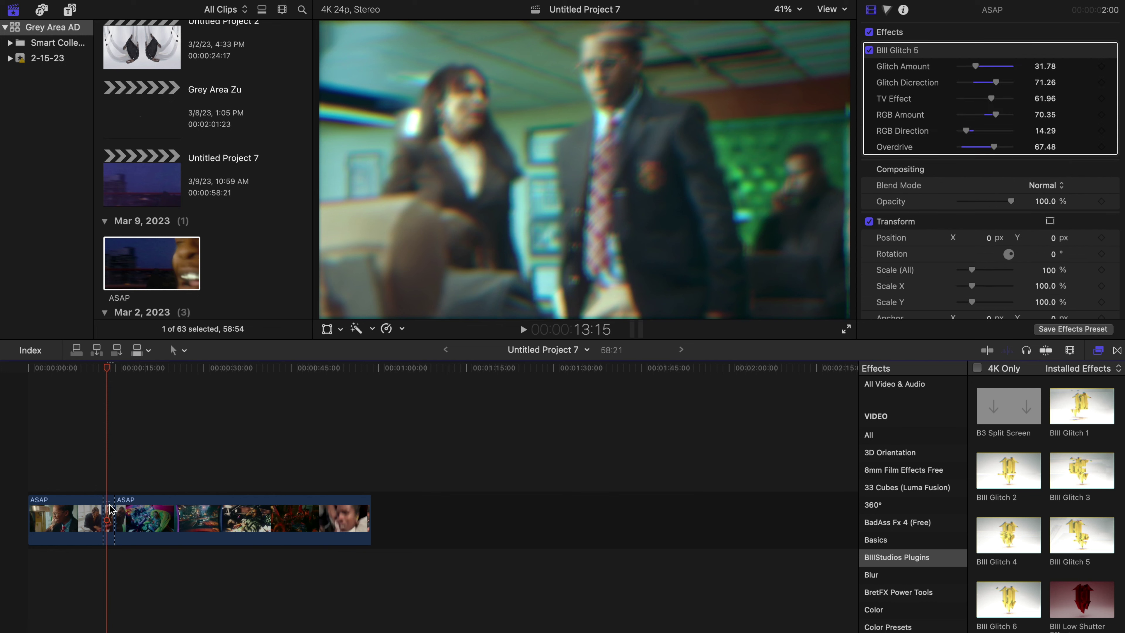
{"action": "left_click", "coordinate": [111, 519]}
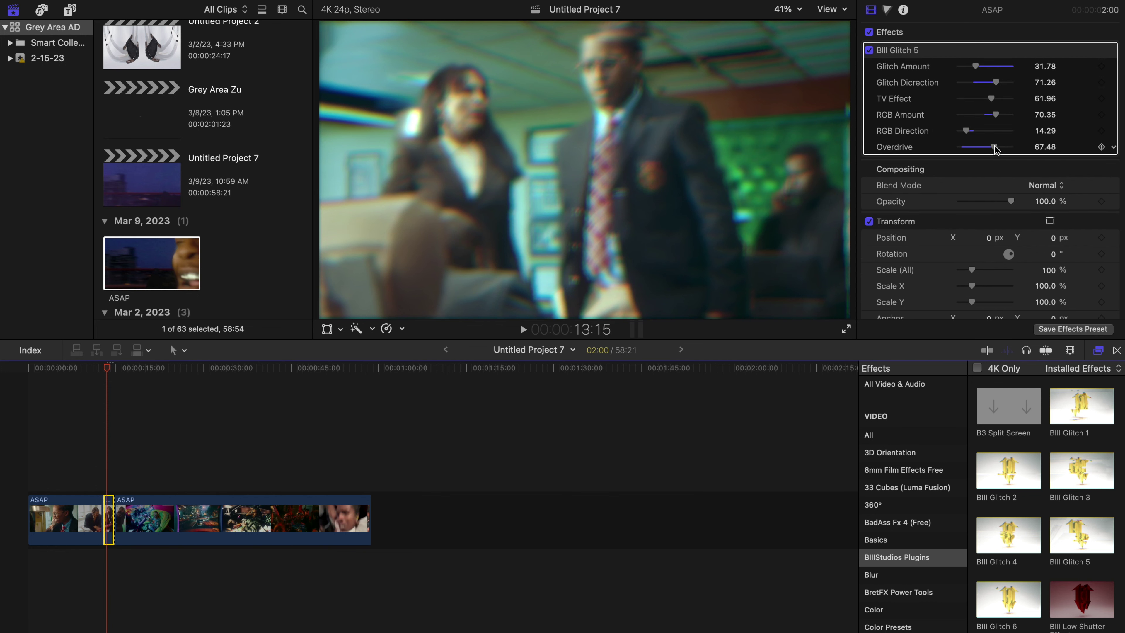
{"action": "left_click_drag", "start_coordinate": [994, 147], "coordinate": [967, 149]}
{"action": "left_click", "coordinate": [97, 478]}
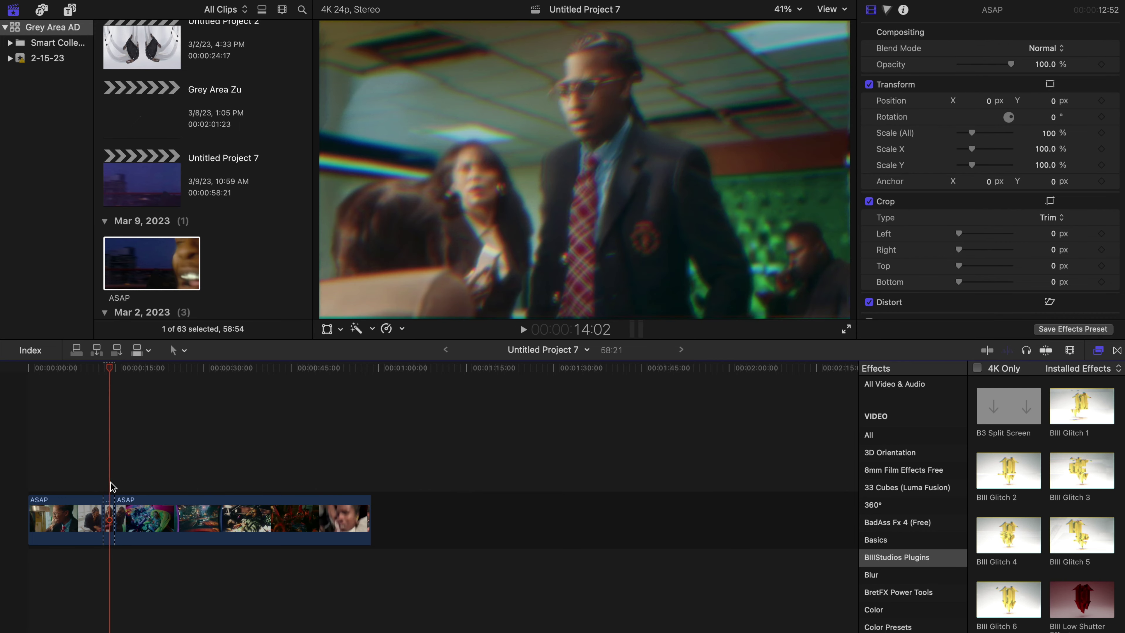
Drop the short clip's BIII Glitch 5 Overdrive to 0 and play the sequence back
{"action": "left_click", "coordinate": [109, 497]}
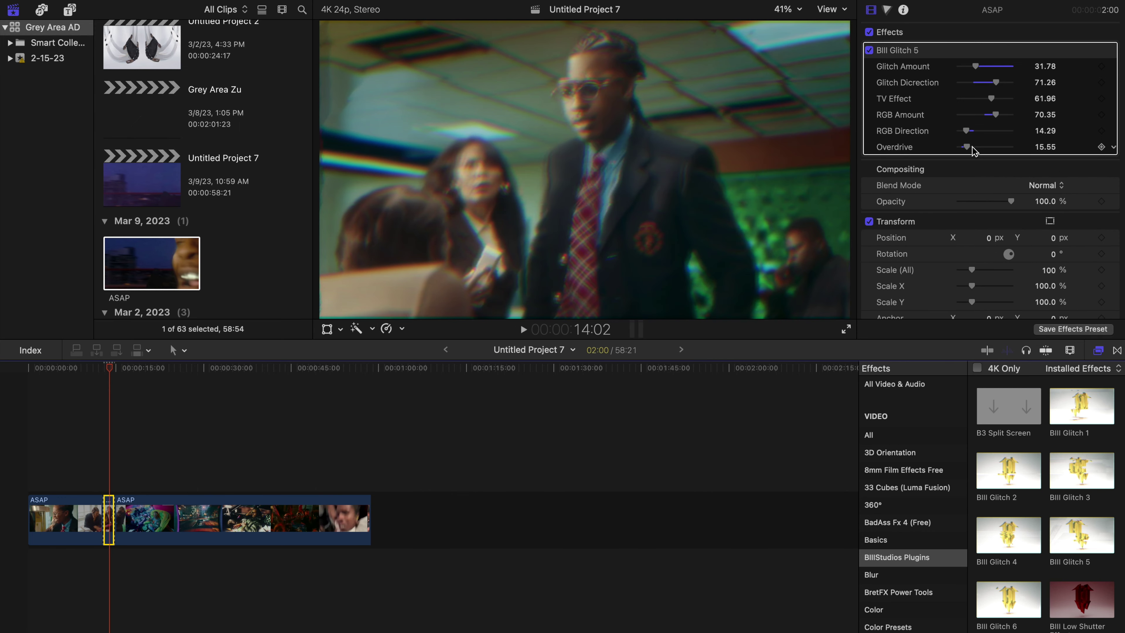
{"action": "left_click_drag", "start_coordinate": [965, 146], "coordinate": [934, 154]}
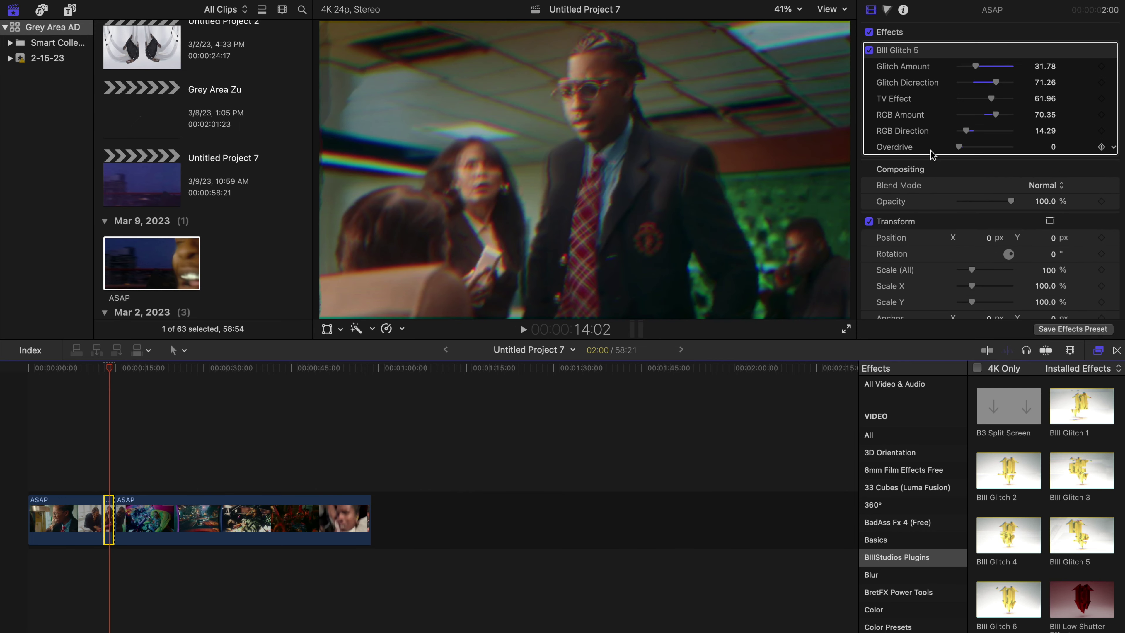
{"action": "left_click", "coordinate": [99, 468]}
{"action": "key", "text": "space"}
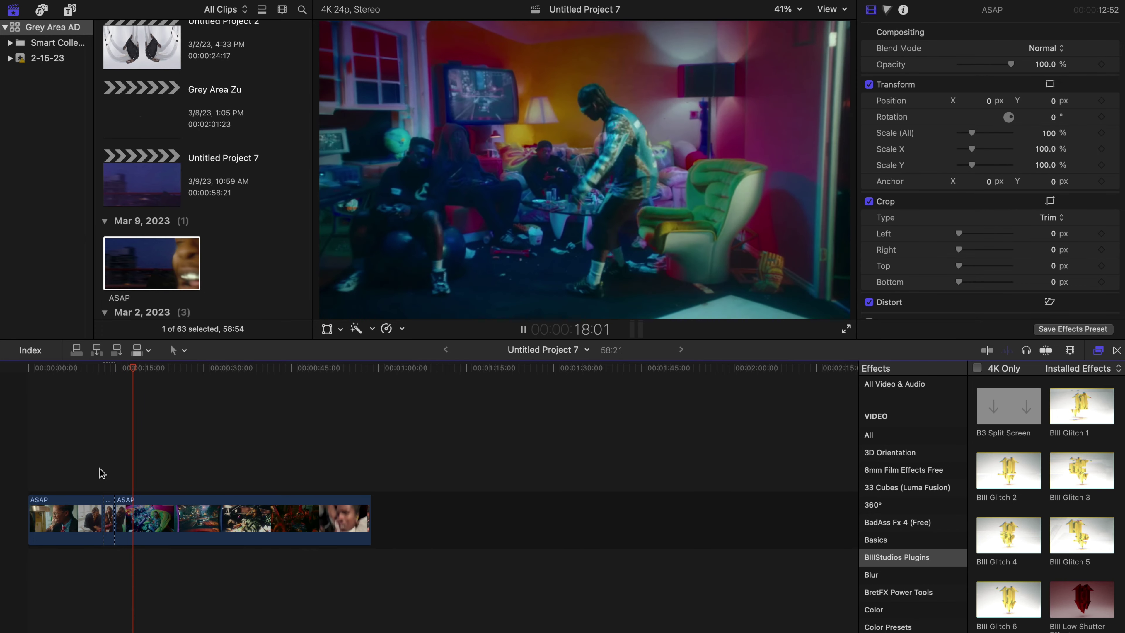
{"action": "key", "text": "space"}
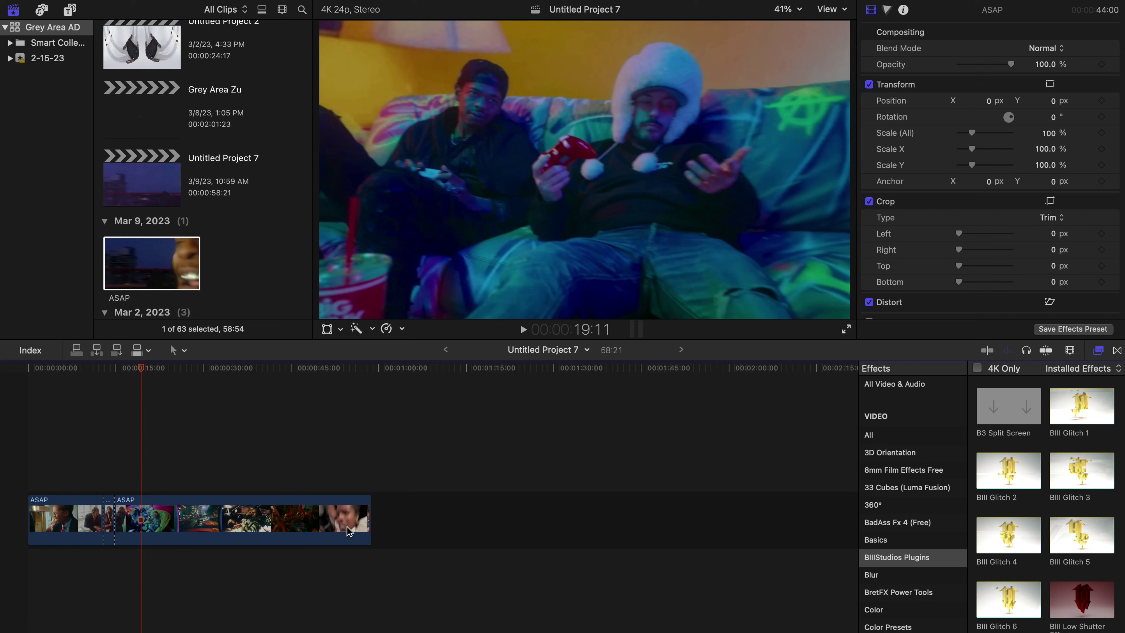
Delete all timeline clips and add a Basic Title in their place
{"action": "left_click_drag", "start_coordinate": [425, 519], "coordinate": [3, 527]}
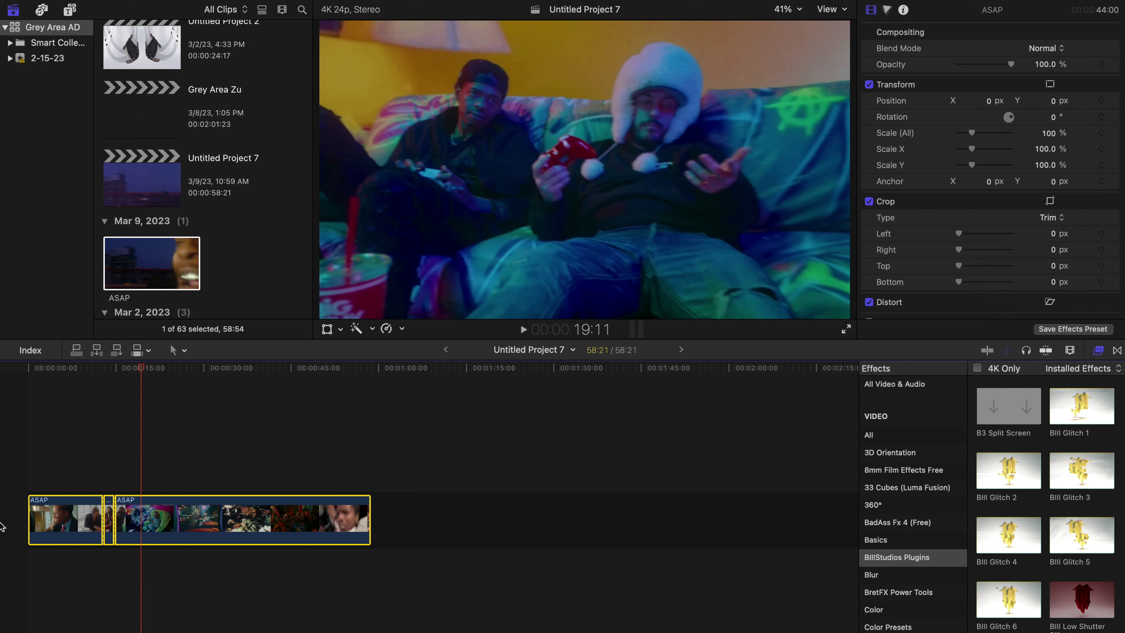
{"action": "key", "text": "Delete"}
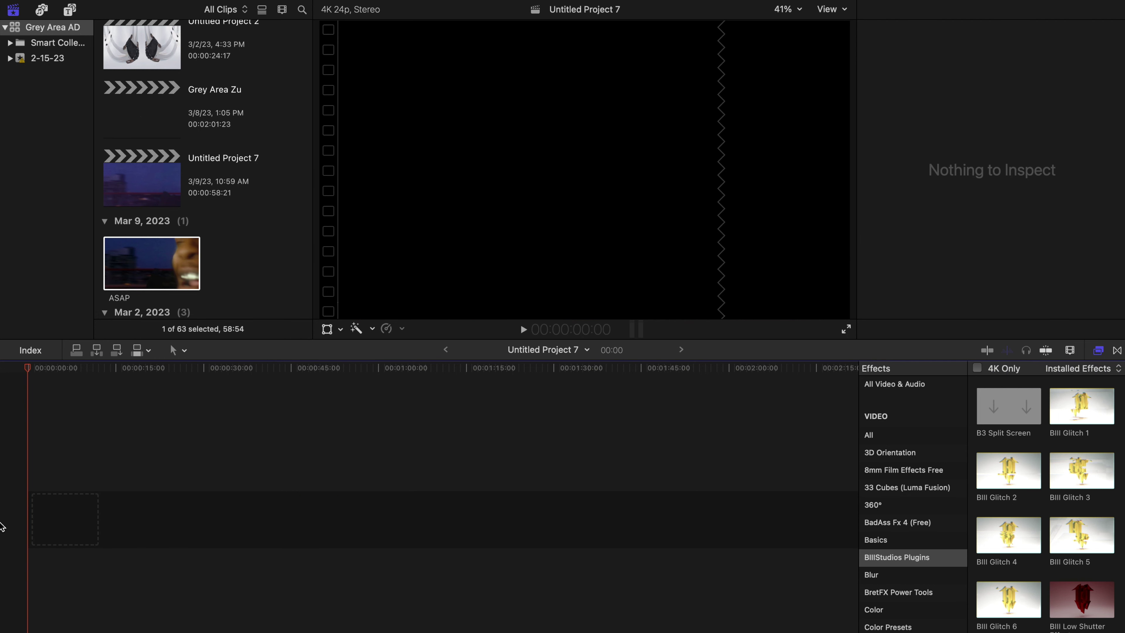
{"action": "key", "text": "ctrl+t"}
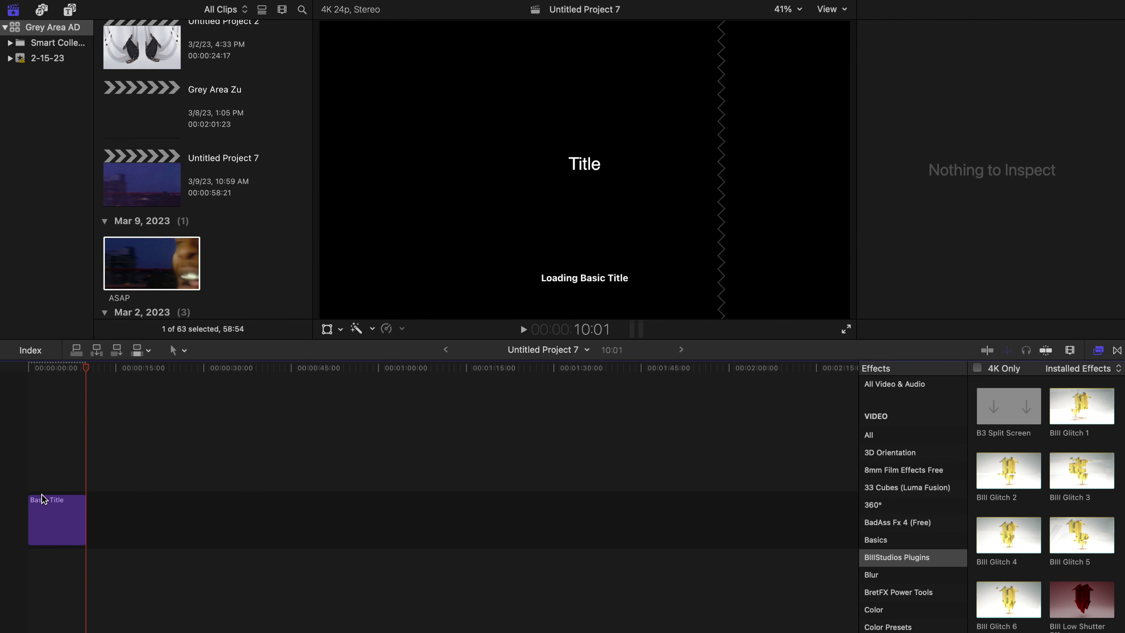
{"action": "left_click", "coordinate": [45, 488]}
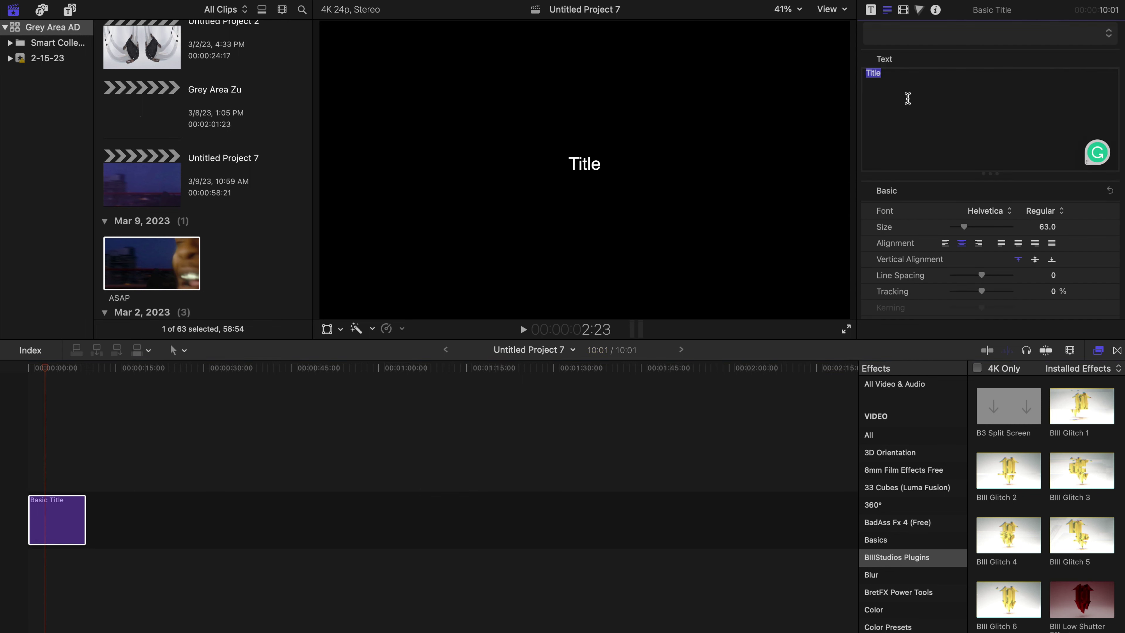
Change the title text to 'A$AP ROCKY'
{"action": "type", "text": "ASA"}
{"action": "key", "text": "BackSpace"}
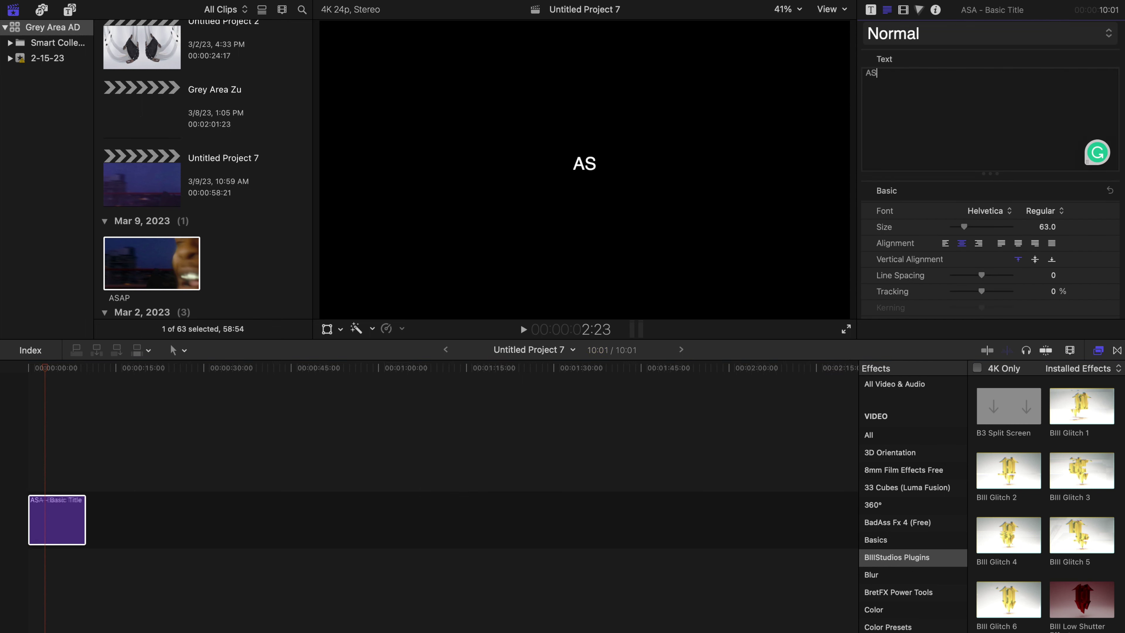
{"action": "key", "text": "BackSpace"}
{"action": "type", "text": "$AP ROCK"}
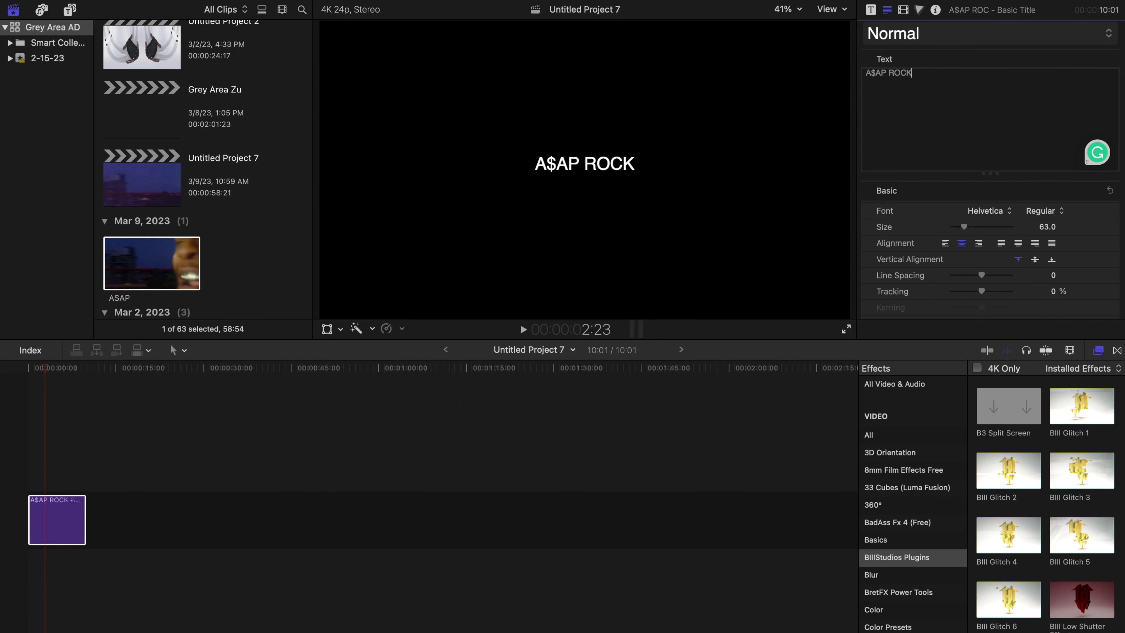
{"action": "type", "text": "Y"}
Make the title text Helvetica Bold at size 129
{"action": "left_click", "coordinate": [1039, 212]}
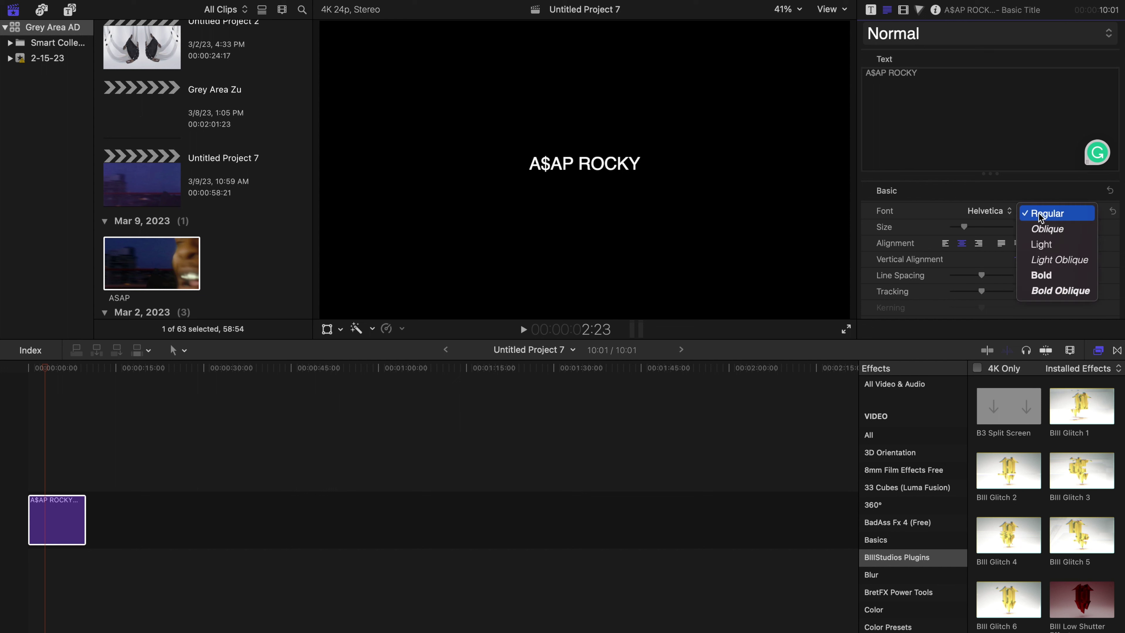
{"action": "left_click", "coordinate": [1040, 274]}
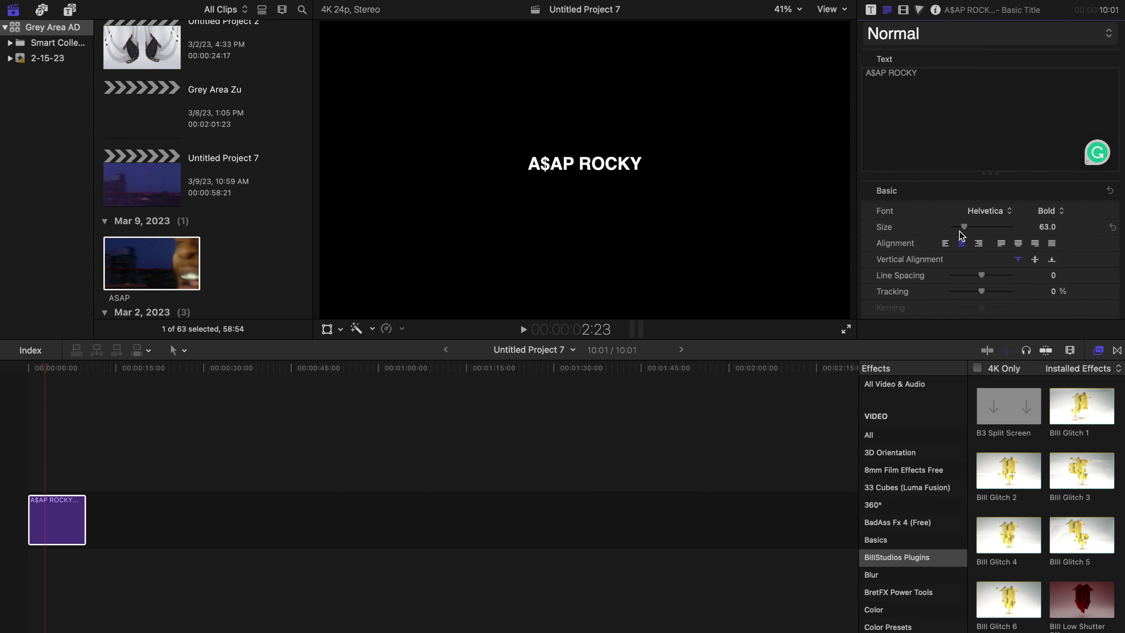
{"action": "left_click_drag", "start_coordinate": [960, 232], "coordinate": [979, 234]}
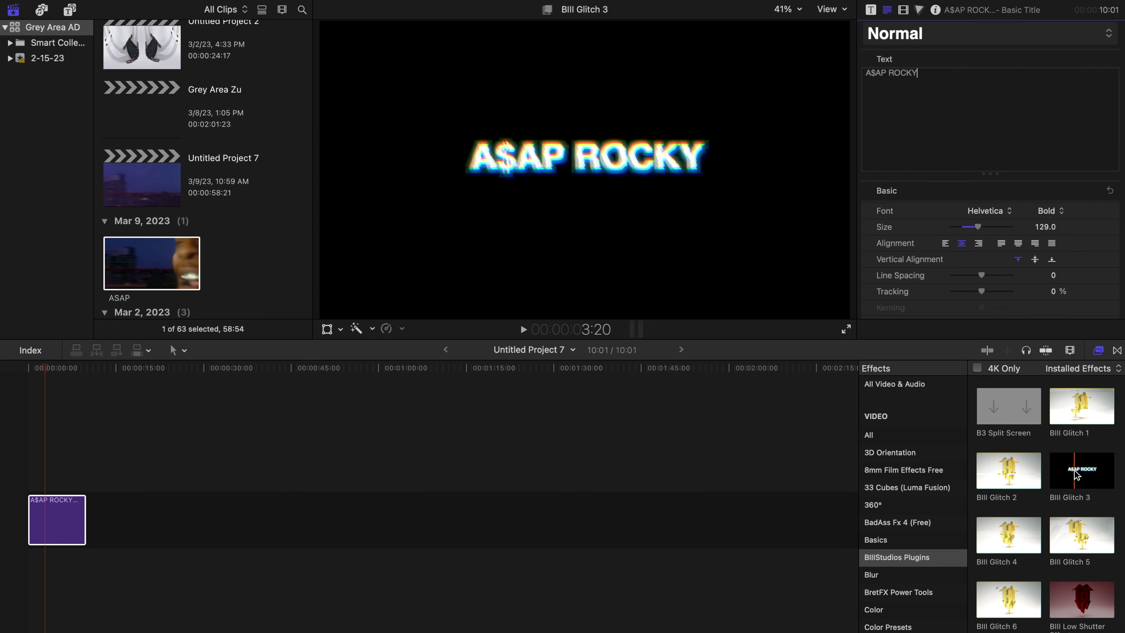
Apply BIII Glitch 3 to the A$AP ROCKY title and set Glitch Direction 56.98, Overdrive 11.22
{"action": "left_click_drag", "start_coordinate": [1077, 474], "coordinate": [50, 527]}
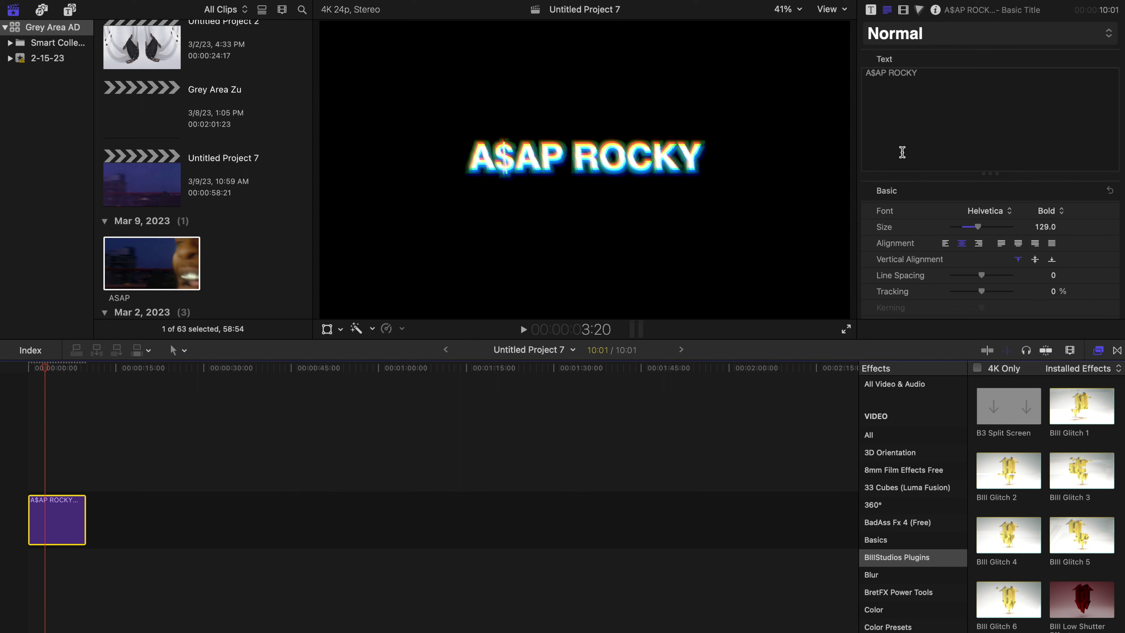
{"action": "left_click", "coordinate": [902, 12]}
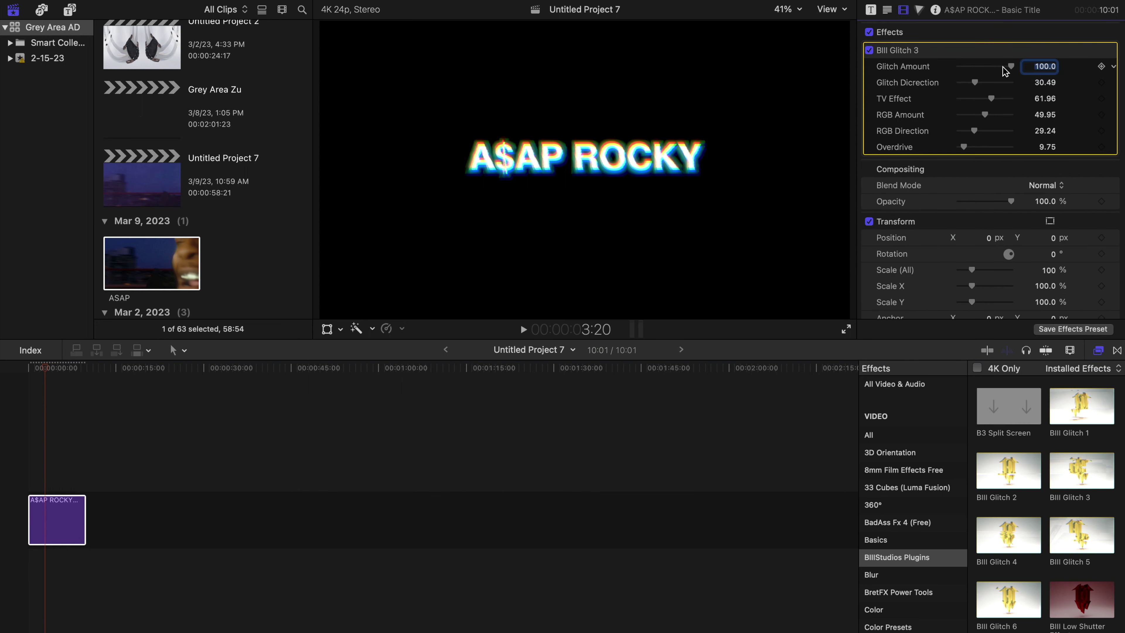
{"action": "left_click_drag", "start_coordinate": [974, 83], "coordinate": [988, 86]}
{"action": "left_click_drag", "start_coordinate": [964, 148], "coordinate": [942, 124]}
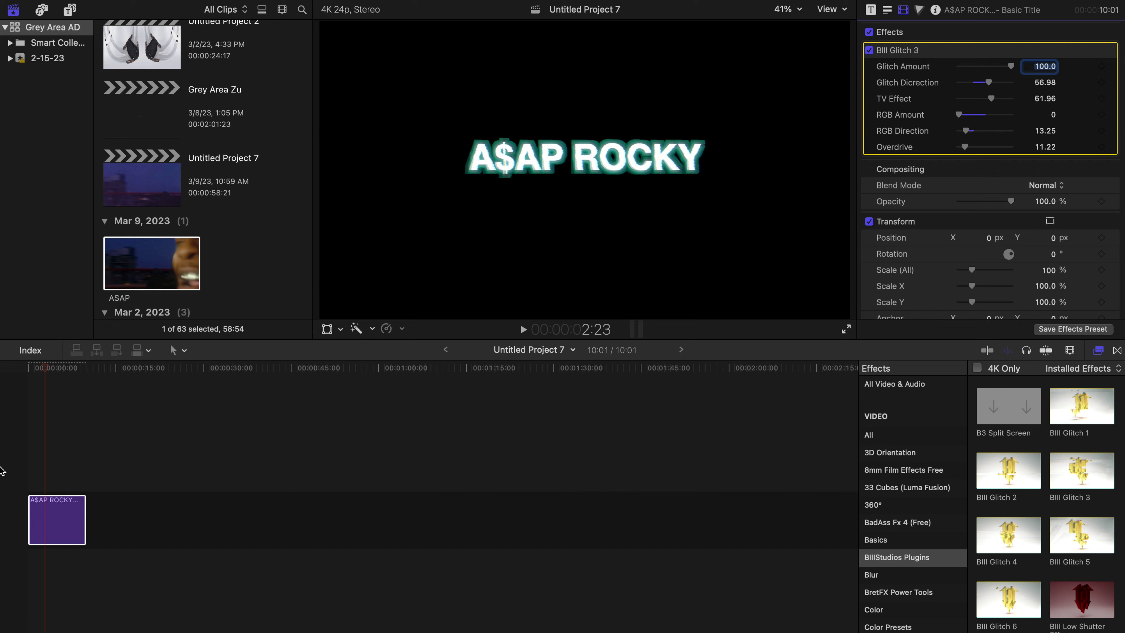
Play the title from the start to preview the glitch, then lower Glitch Amount to 31.98
{"action": "left_click", "coordinate": [21, 458]}
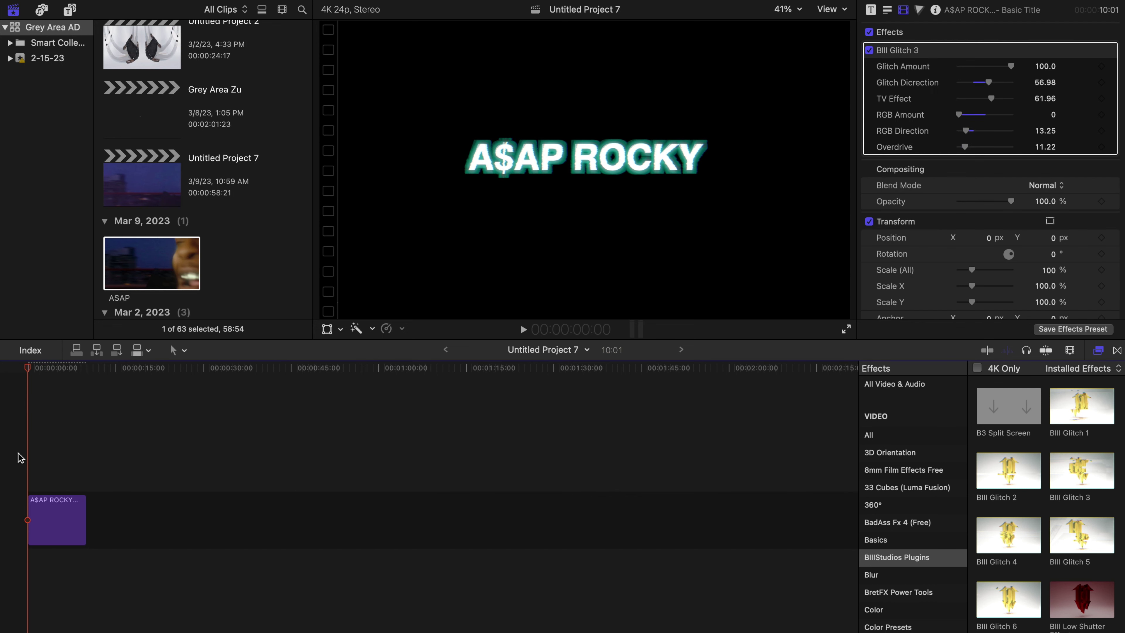
{"action": "key", "text": "space"}
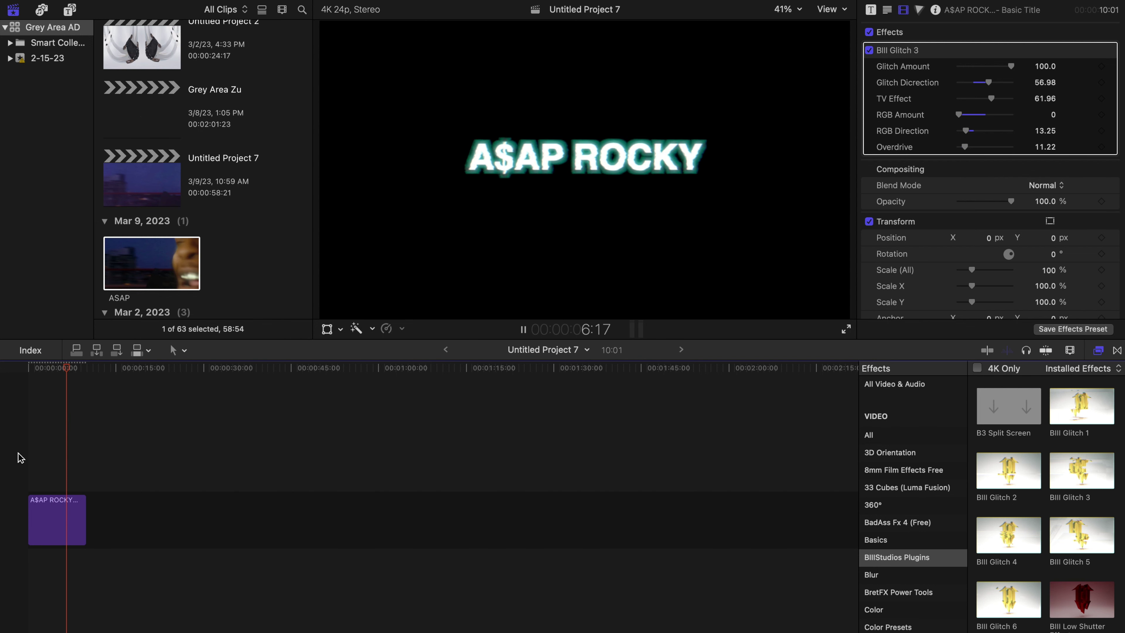
{"action": "key", "text": "Home"}
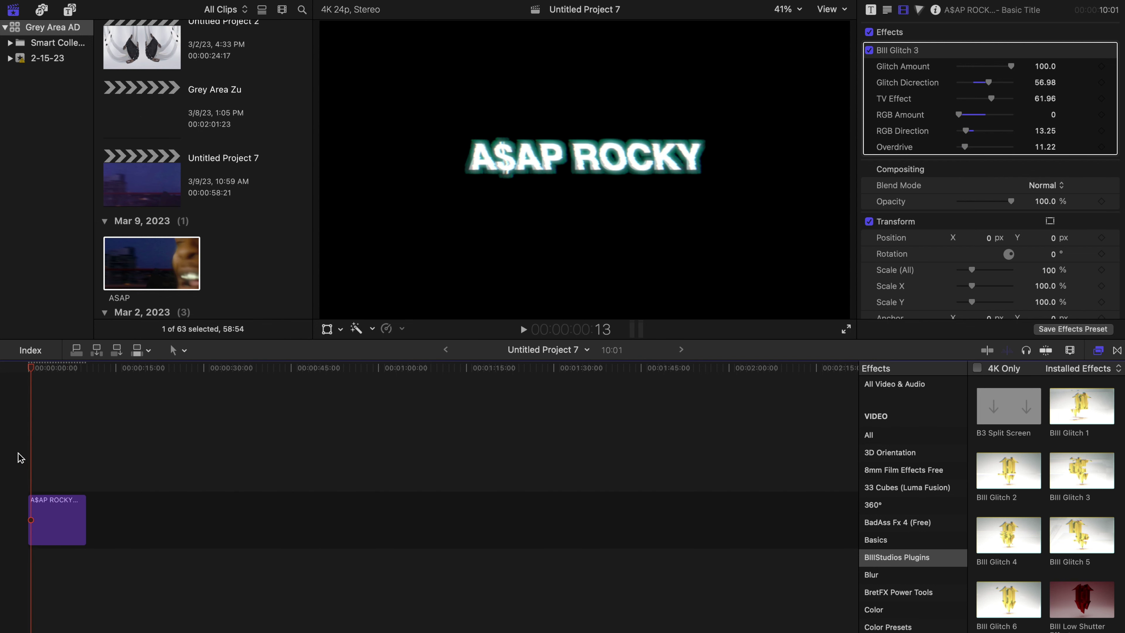
{"action": "key", "text": "space"}
{"action": "left_click_drag", "start_coordinate": [1007, 66], "coordinate": [975, 67]}
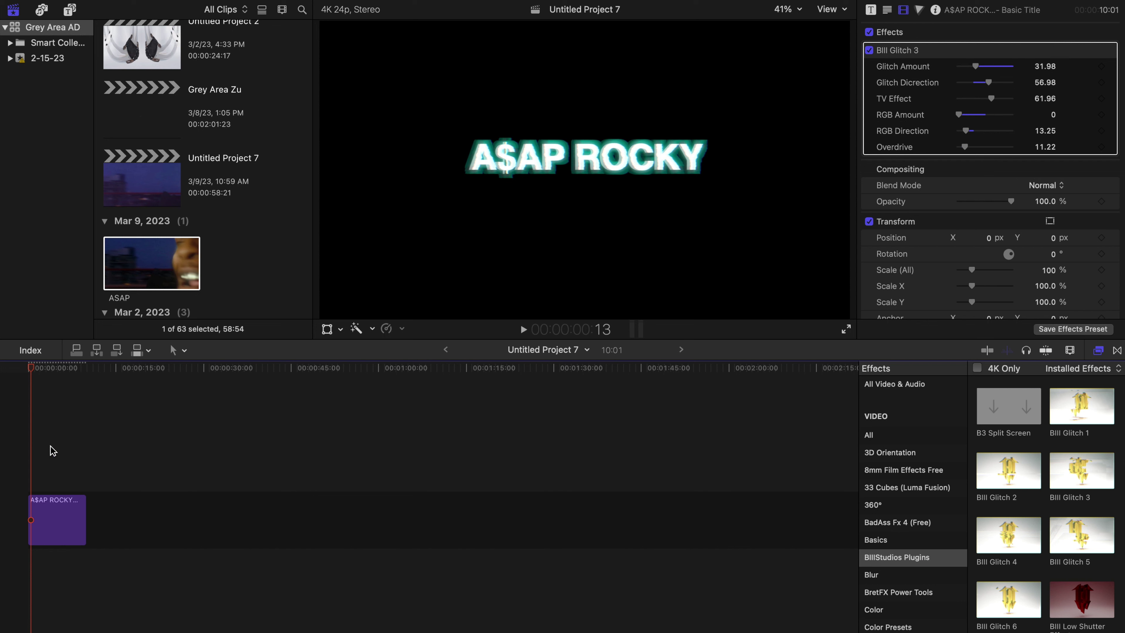
{"action": "left_click", "coordinate": [23, 435]}
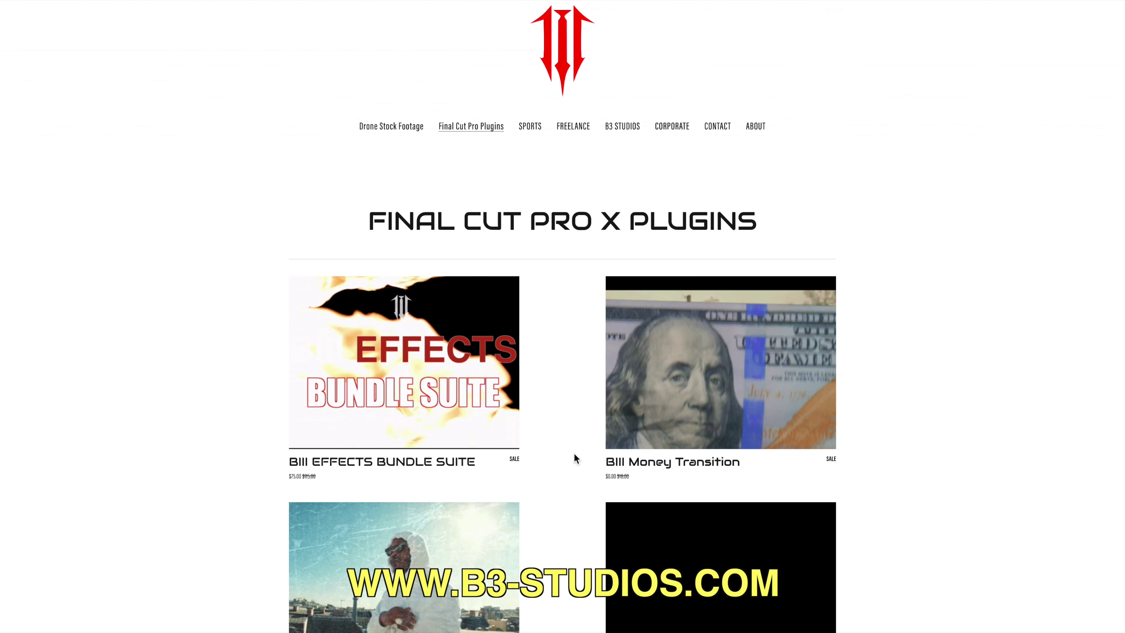
Scroll down the Final Cut Pro X Plugins grid to view the lower product rows, then back up
{"action": "scroll", "coordinate": [573, 452], "scroll_direction": "down", "scroll_amount": 20}
{"action": "scroll", "coordinate": [574, 453], "scroll_direction": "up", "scroll_amount": 15}
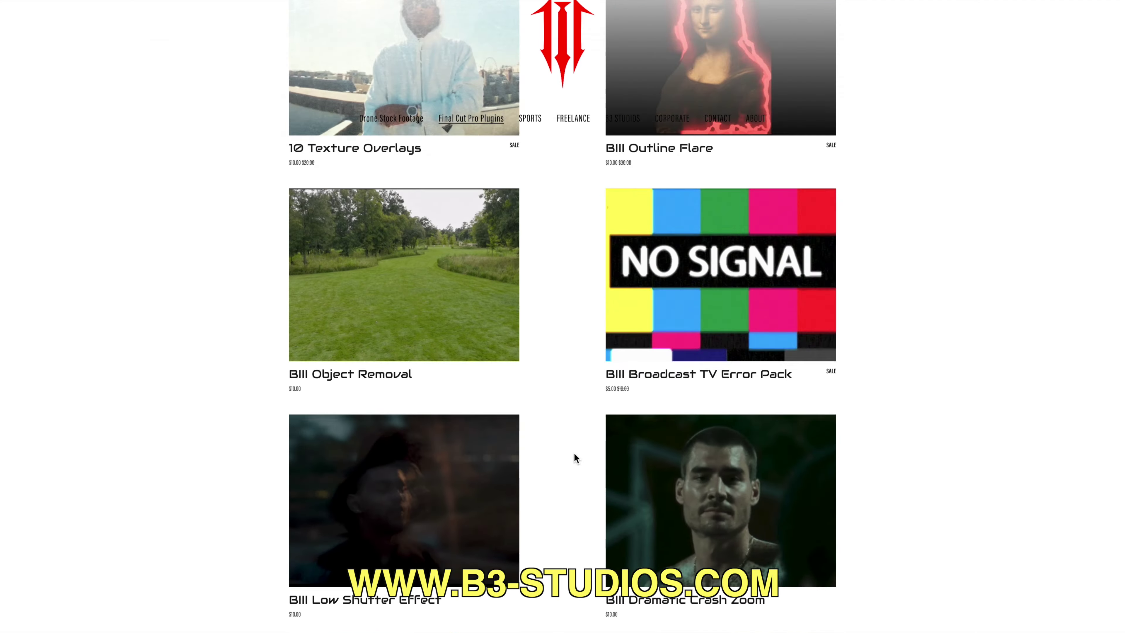